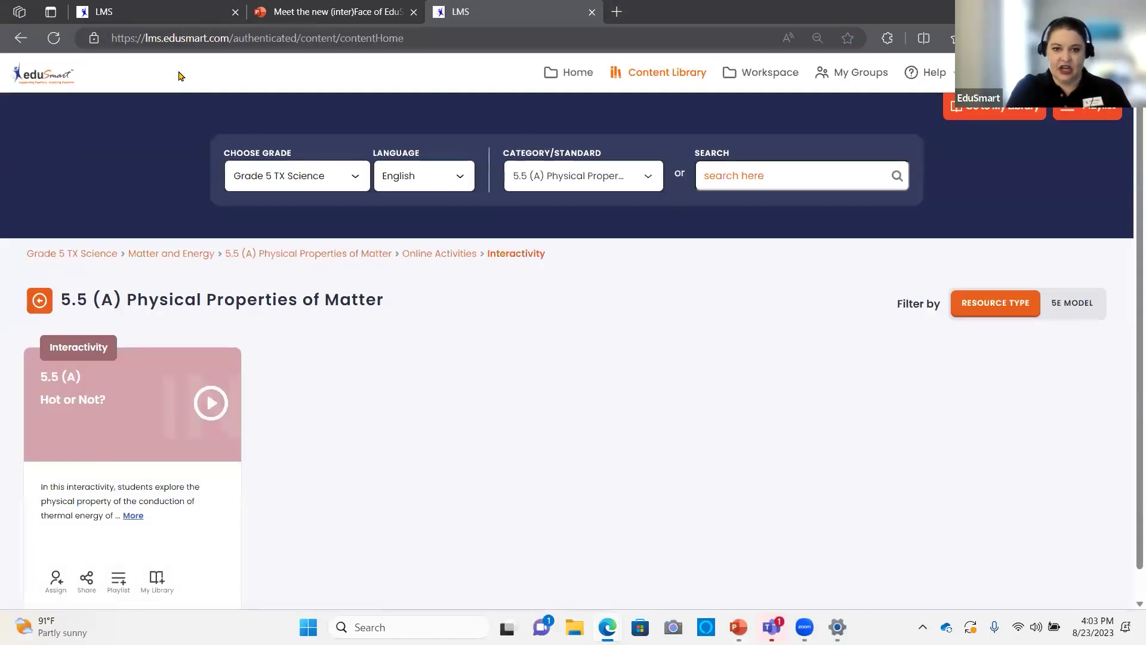
Step: Return to the home dashboard, open the content library and choose Grade 5 TX Science as the grade
{"action": "left_click", "coordinate": [576, 72]}
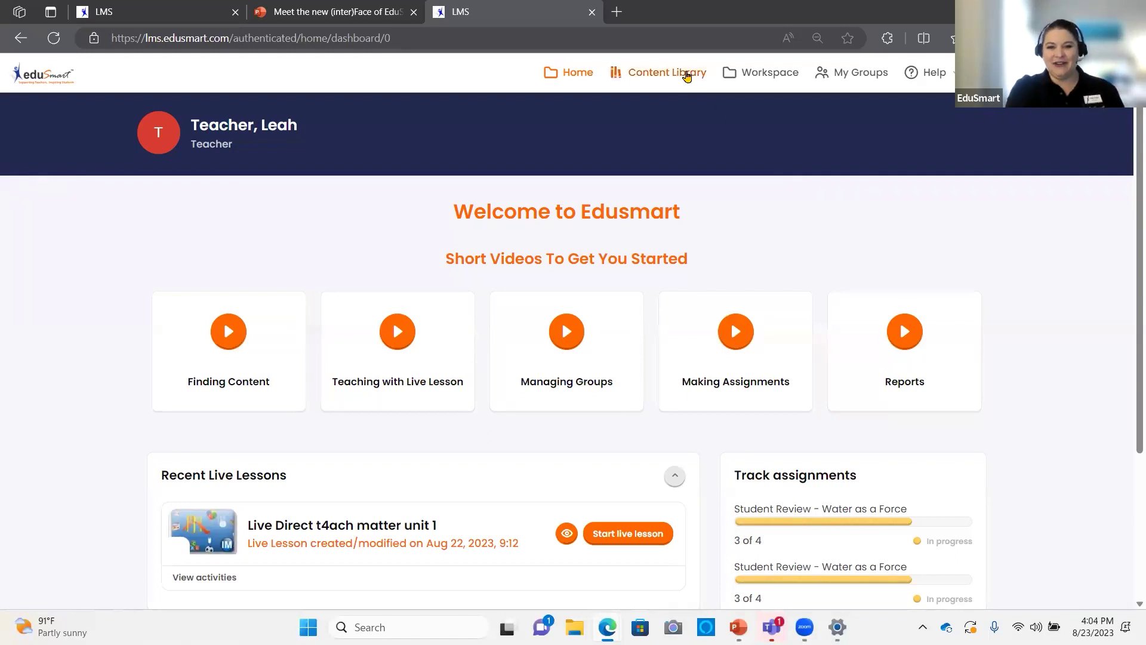
{"action": "left_click", "coordinate": [686, 74]}
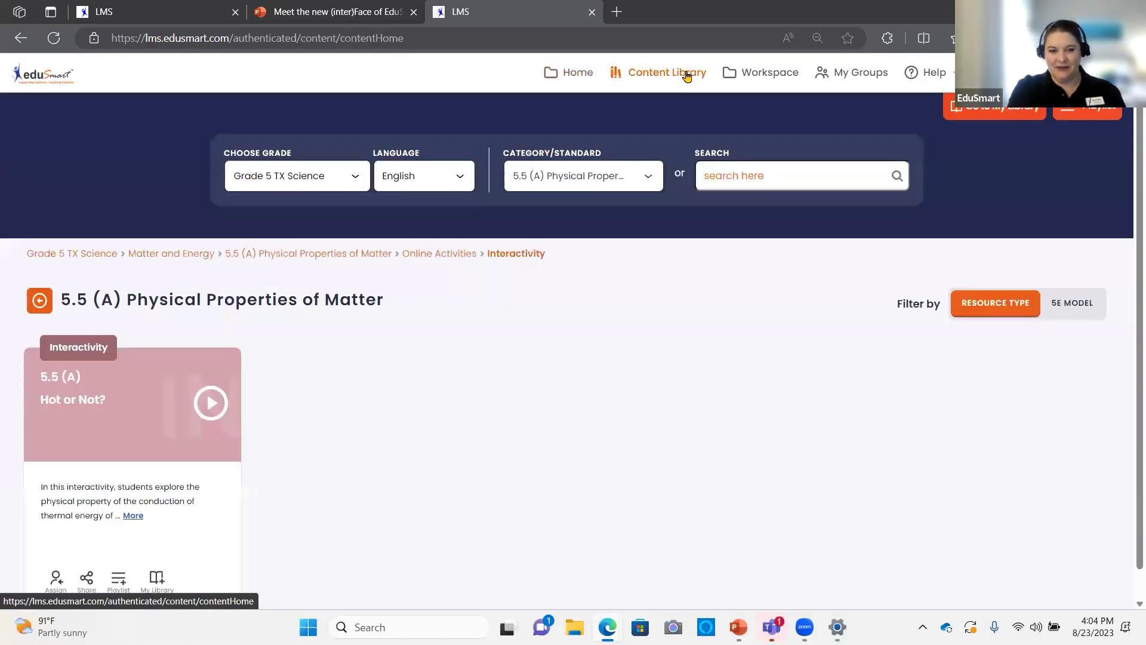
{"action": "left_click", "coordinate": [277, 179]}
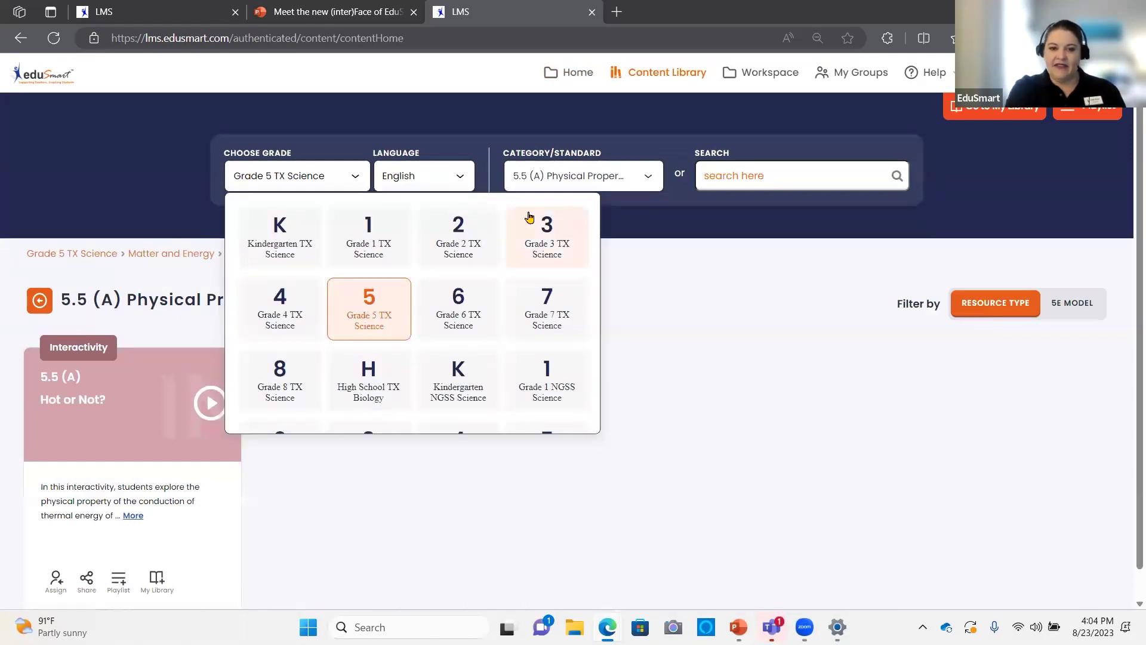
{"action": "left_click", "coordinate": [373, 311]}
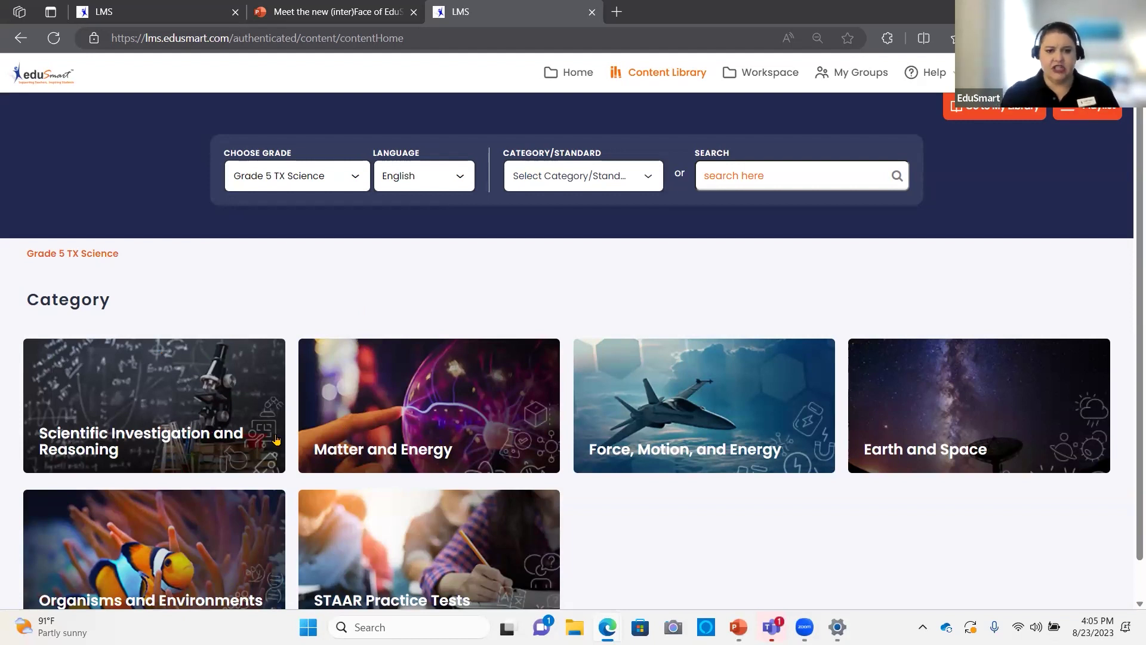
Step: Examine the grade, language and category choices available for filtering the content library
{"action": "left_click", "coordinate": [298, 185]}
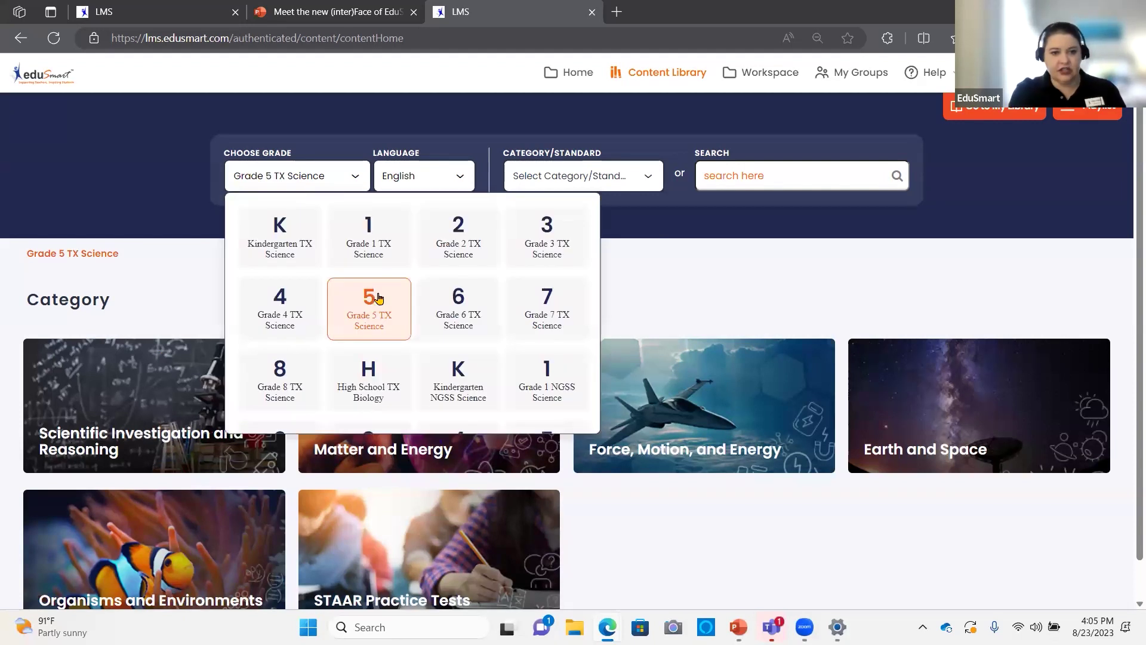
{"action": "left_click", "coordinate": [331, 188]}
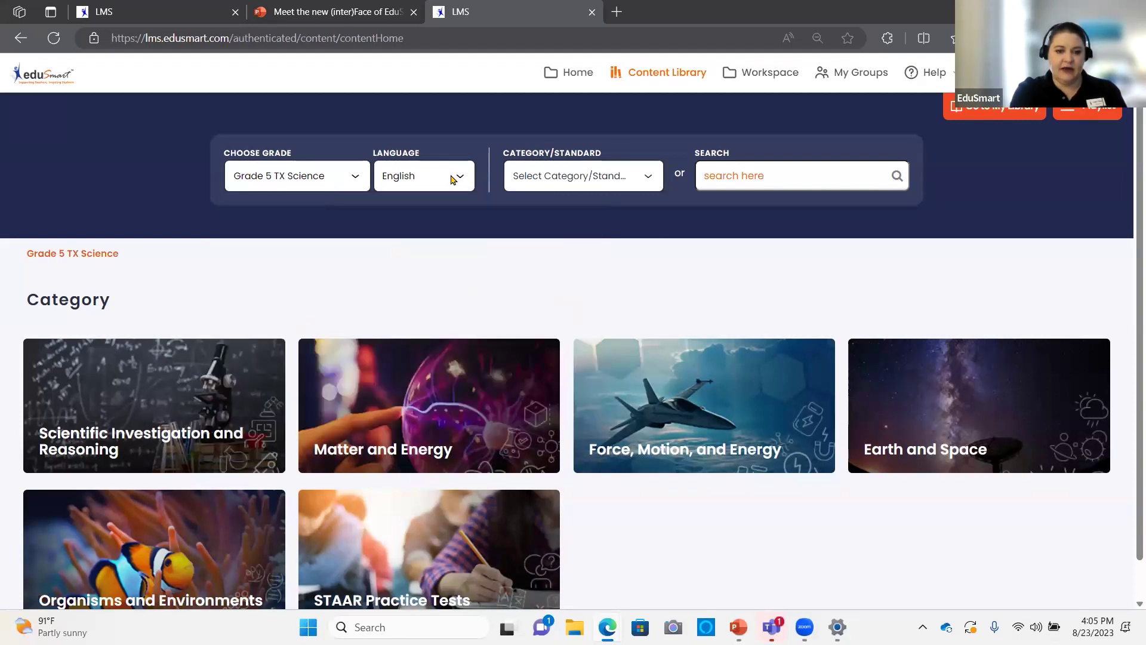
{"action": "left_click", "coordinate": [463, 181]}
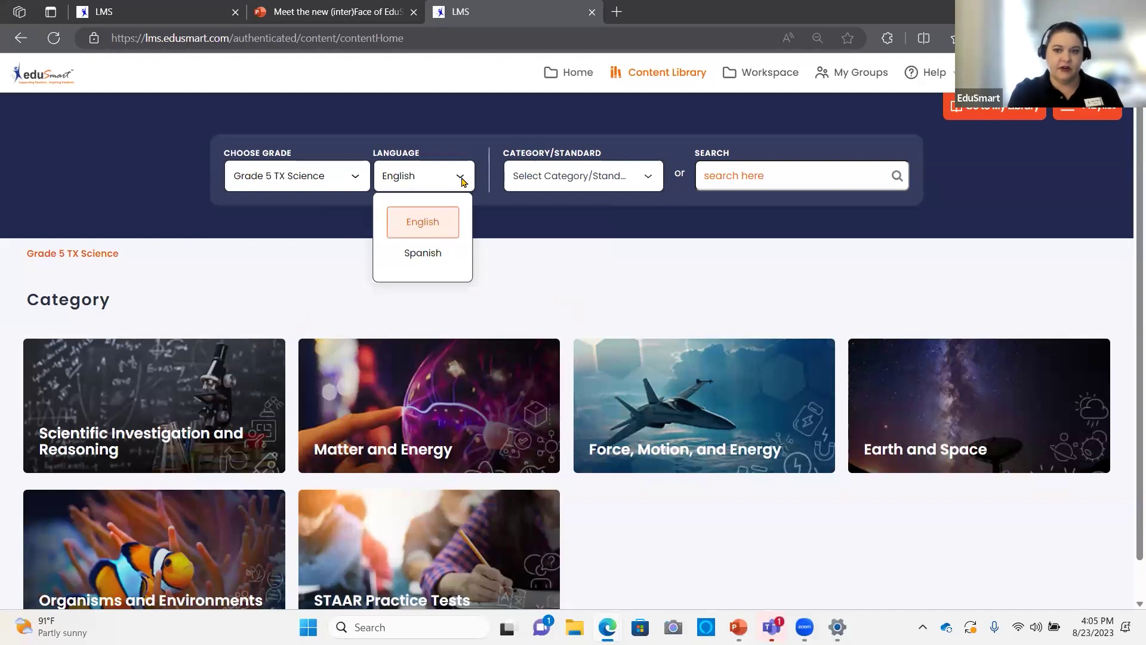
{"action": "left_click", "coordinate": [551, 239]}
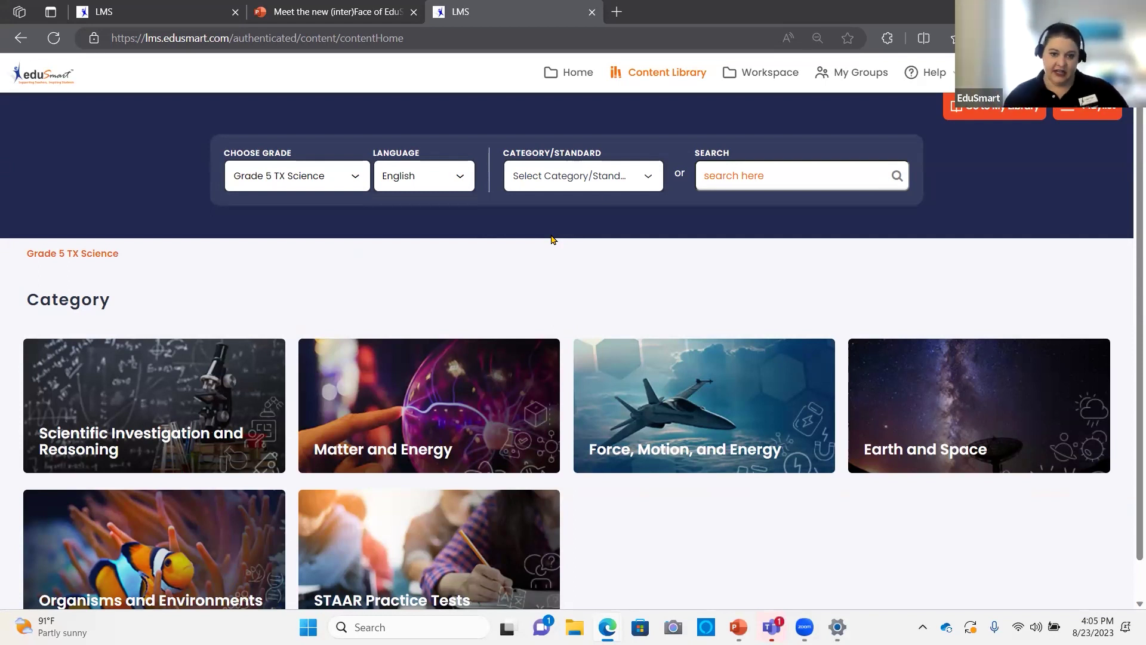
{"action": "left_click", "coordinate": [459, 179]}
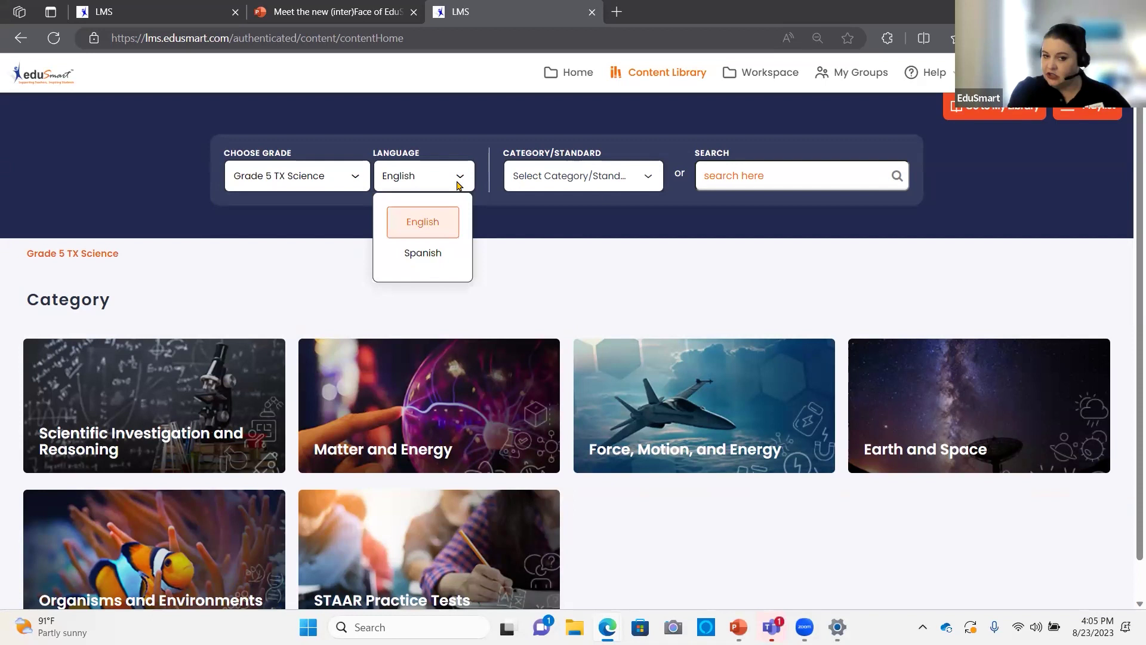
{"action": "left_click", "coordinate": [588, 262]}
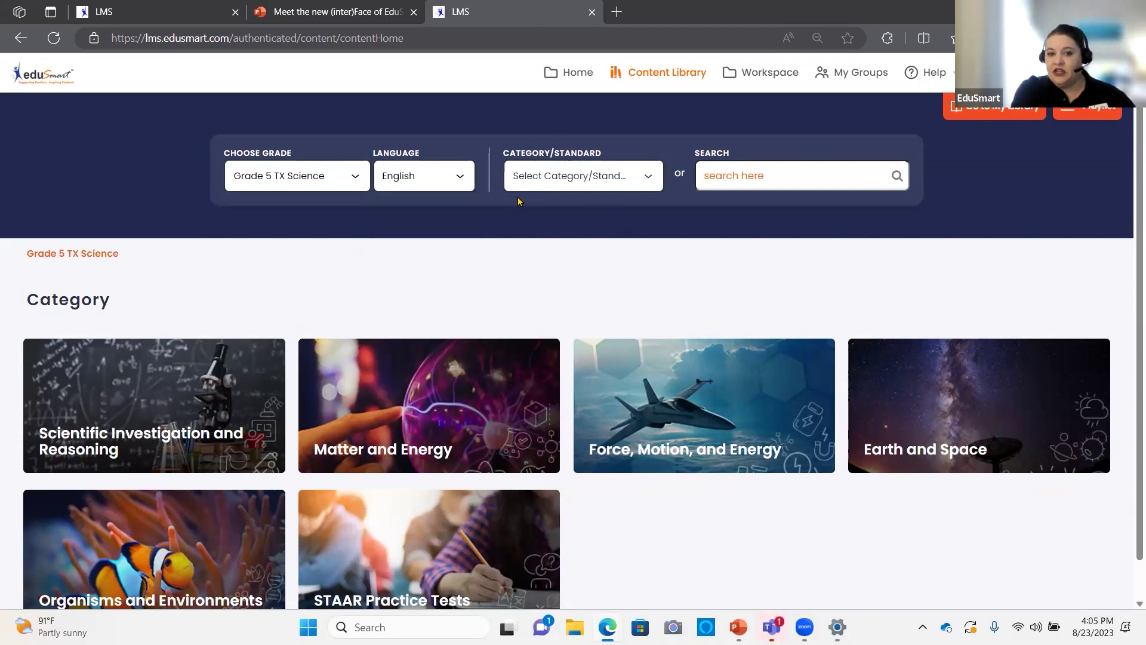
{"action": "left_click", "coordinate": [586, 175]}
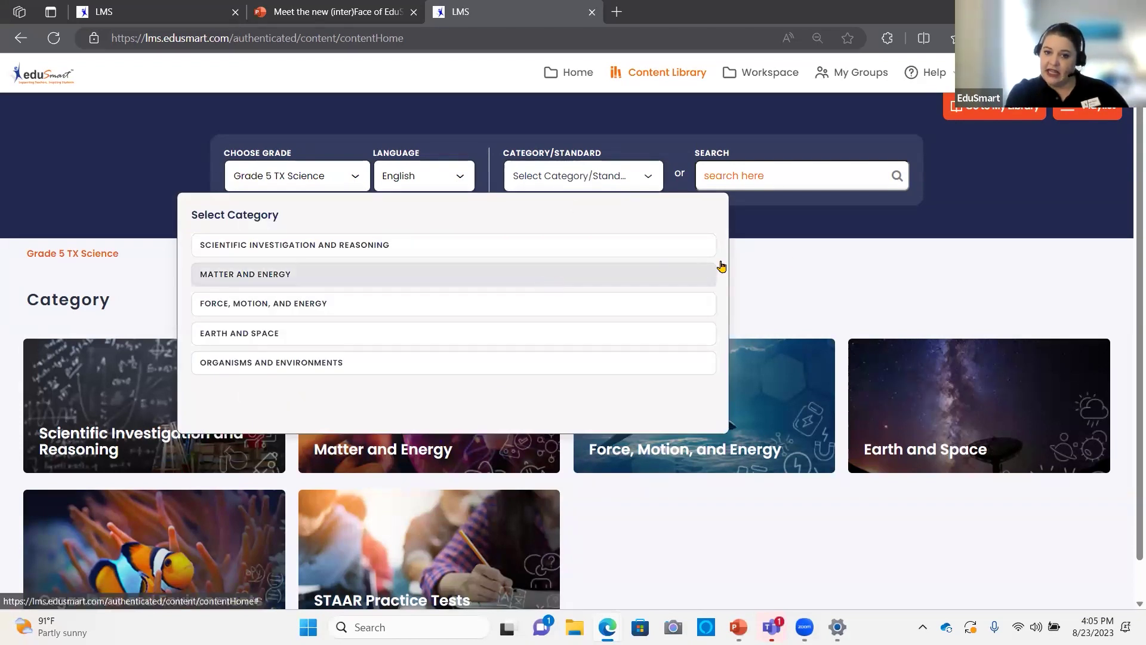
{"action": "left_click", "coordinate": [800, 258]}
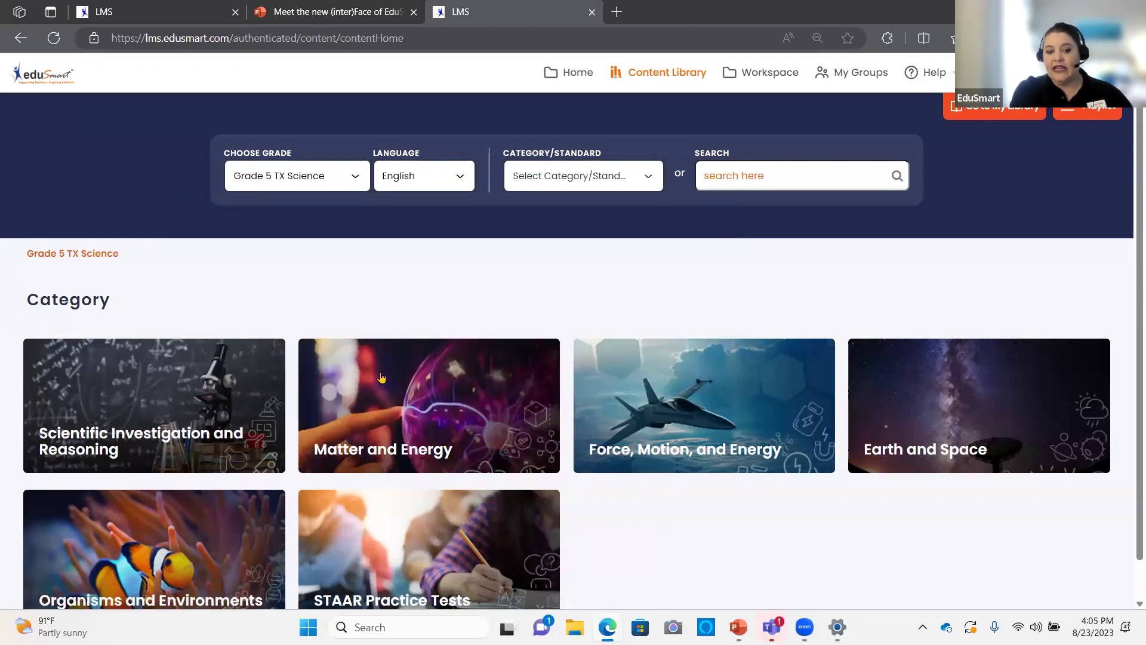
Step: Open the Matter and Energy category of Grade 5 TX Science
{"action": "left_click", "coordinate": [398, 425]}
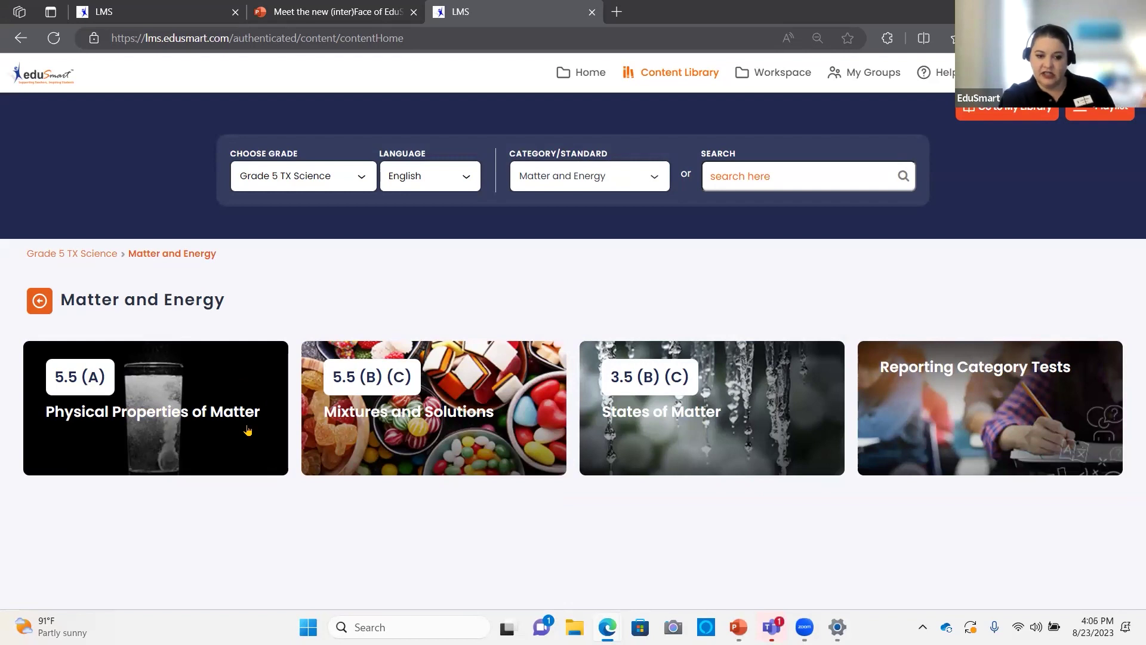
Step: Search the Grade 5 TX Science content for "energy" and clear the search
{"action": "left_click", "coordinate": [759, 178]}
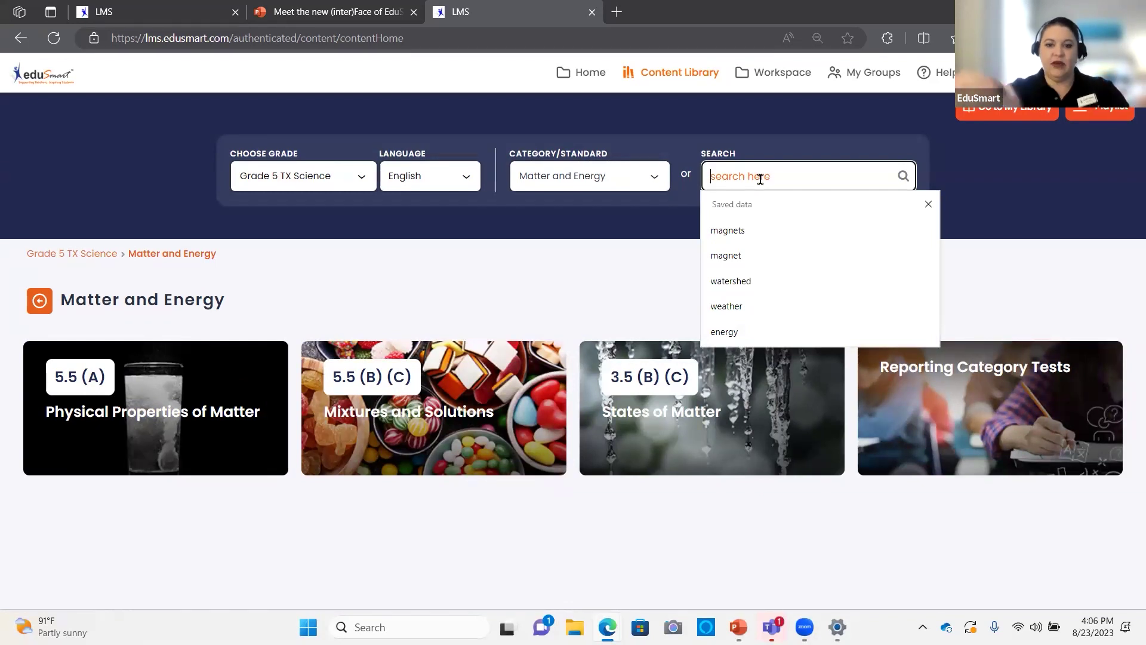
{"action": "type", "text": "energy"}
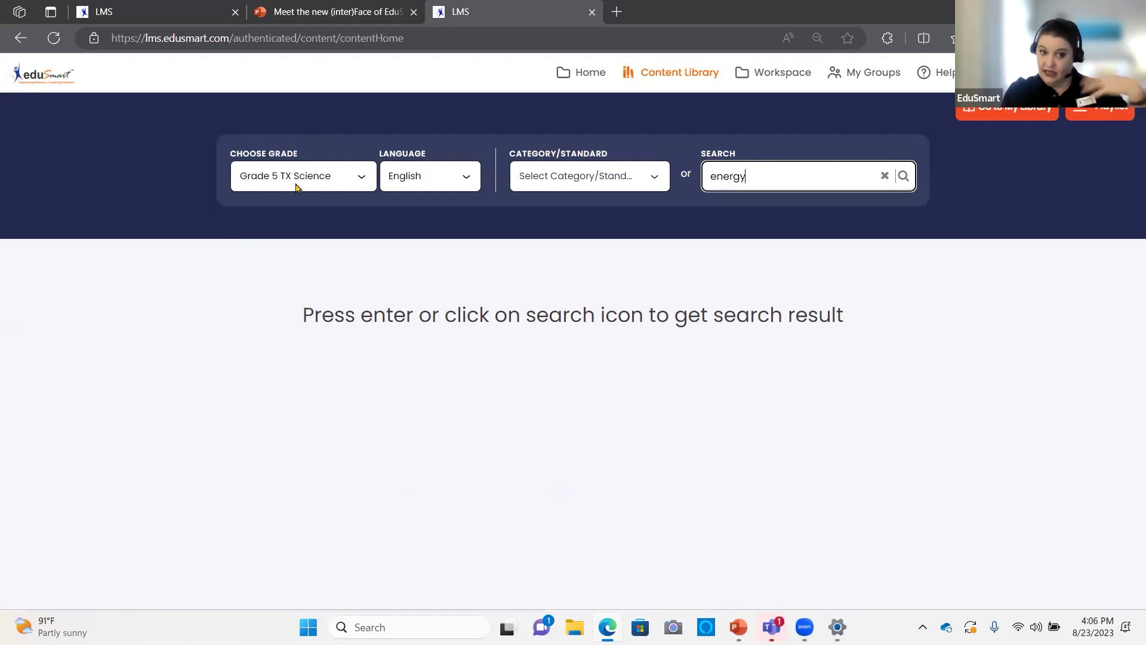
{"action": "left_click", "coordinate": [903, 175]}
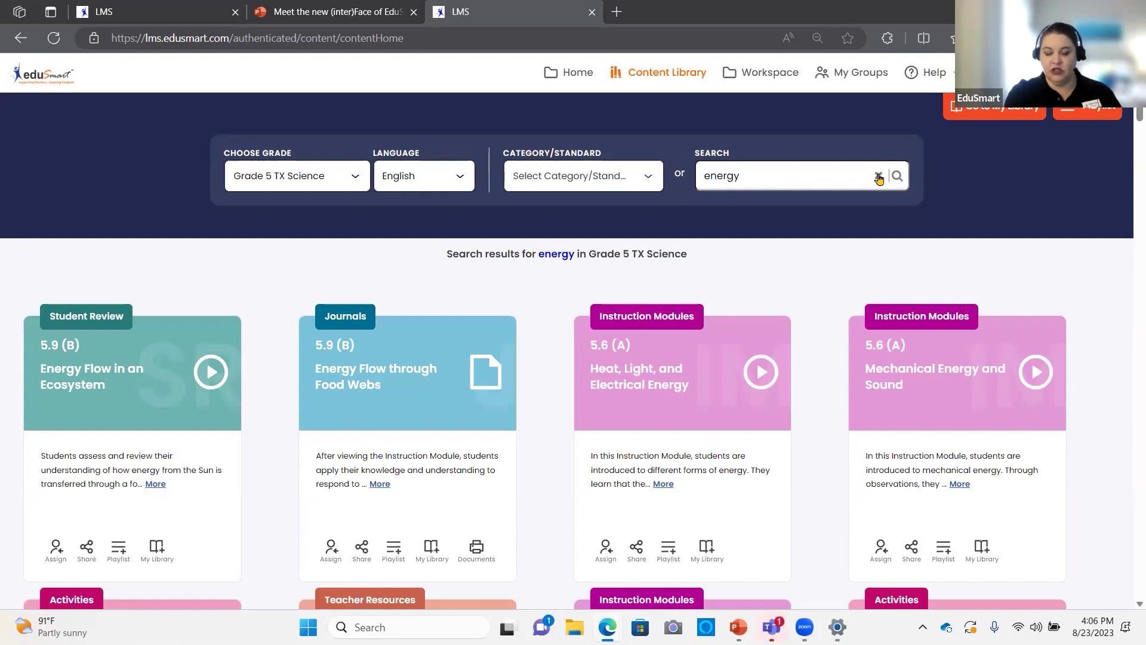
{"action": "left_click", "coordinate": [878, 175]}
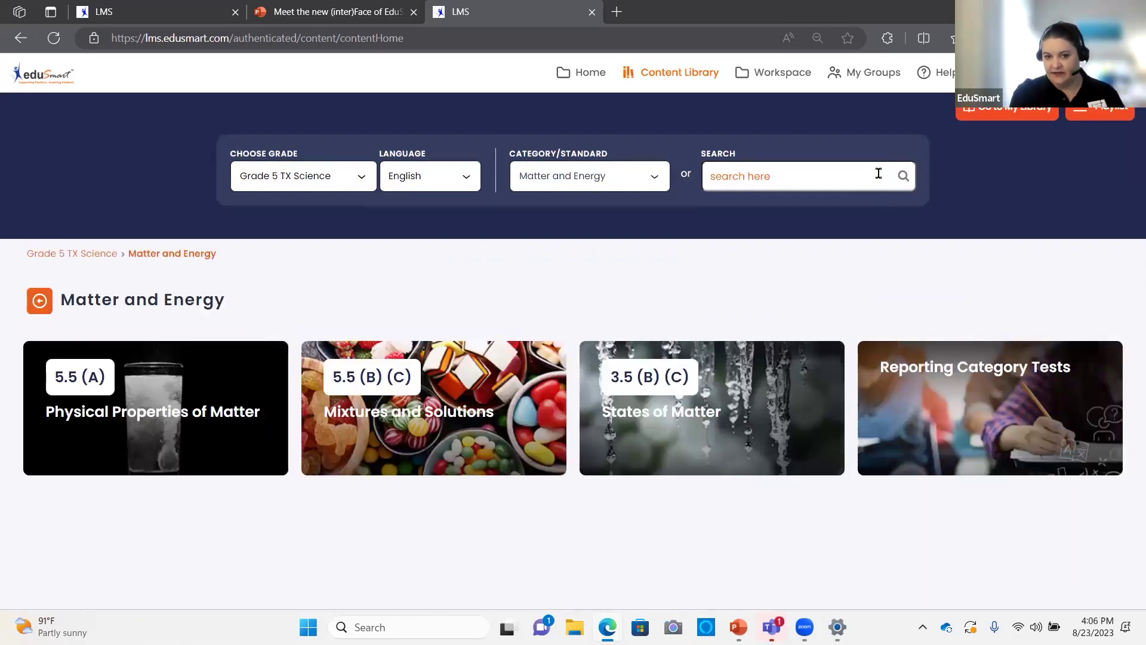
Step: Review the standards listed under Matter and Energy and open 5.5 (A) Physical Properties of Matter
{"action": "left_click", "coordinate": [571, 177]}
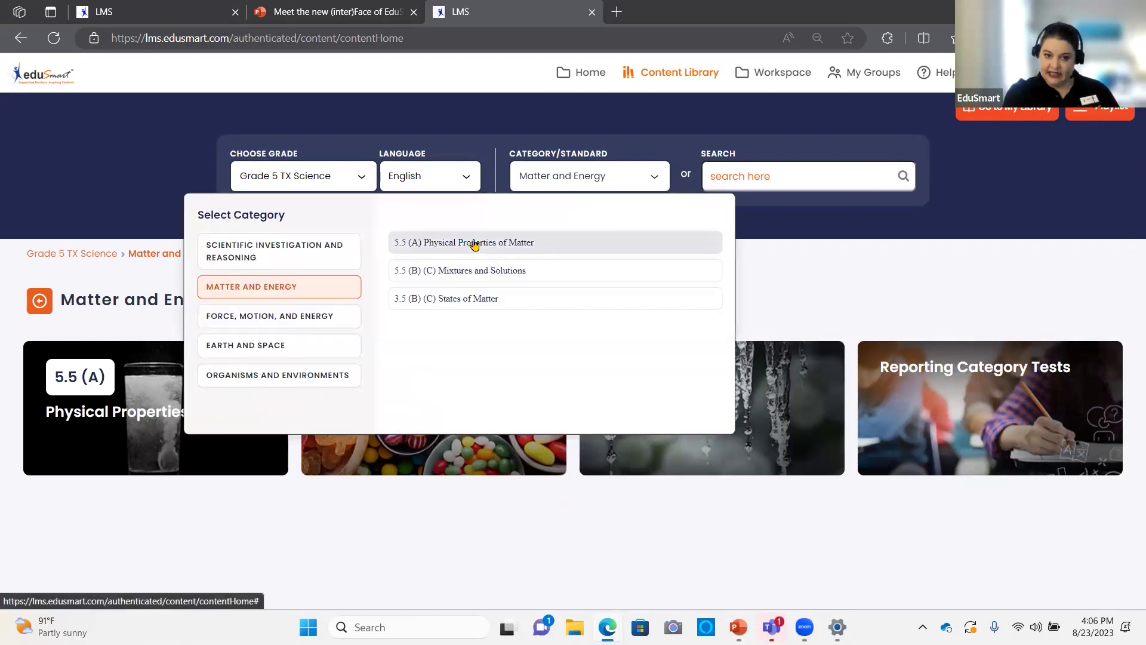
{"action": "left_click", "coordinate": [825, 266]}
{"action": "left_click", "coordinate": [241, 422]}
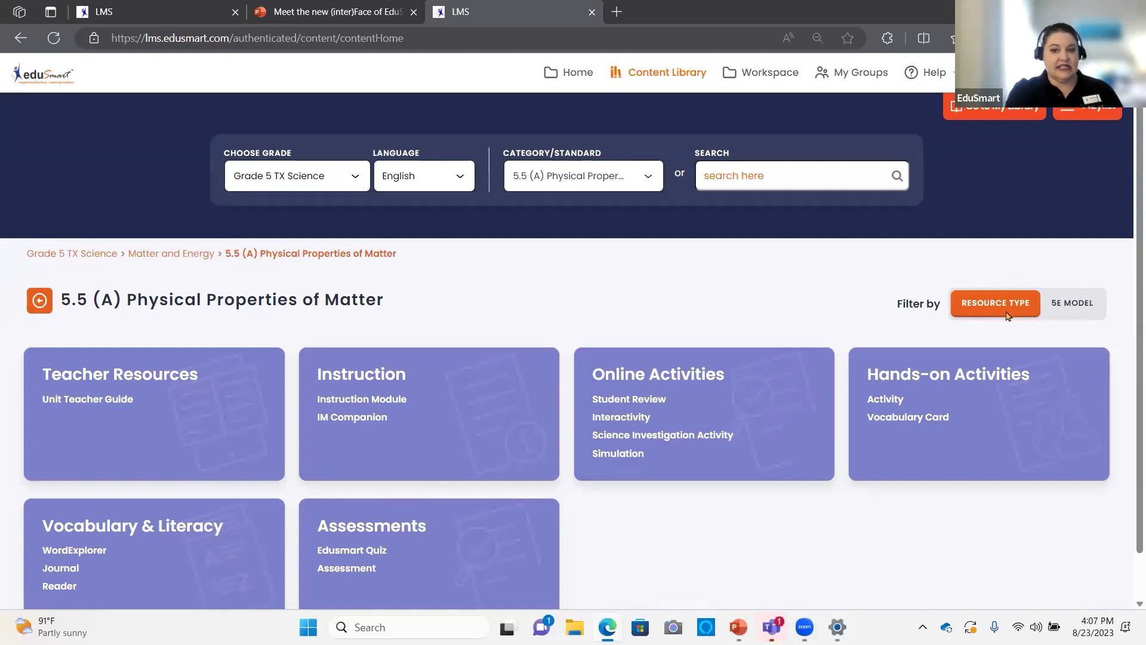
Step: Compare the standard's resources grouped by 5E Model and by Resource Type, ending on Resource Type
{"action": "left_click", "coordinate": [1085, 303]}
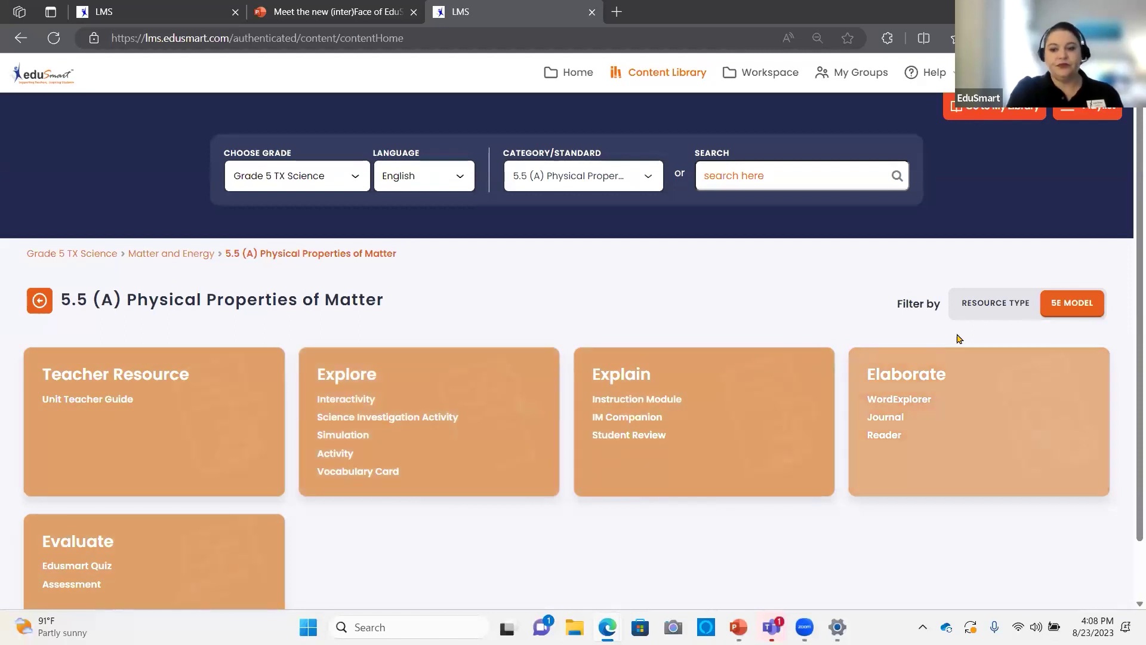
{"action": "left_click", "coordinate": [989, 313]}
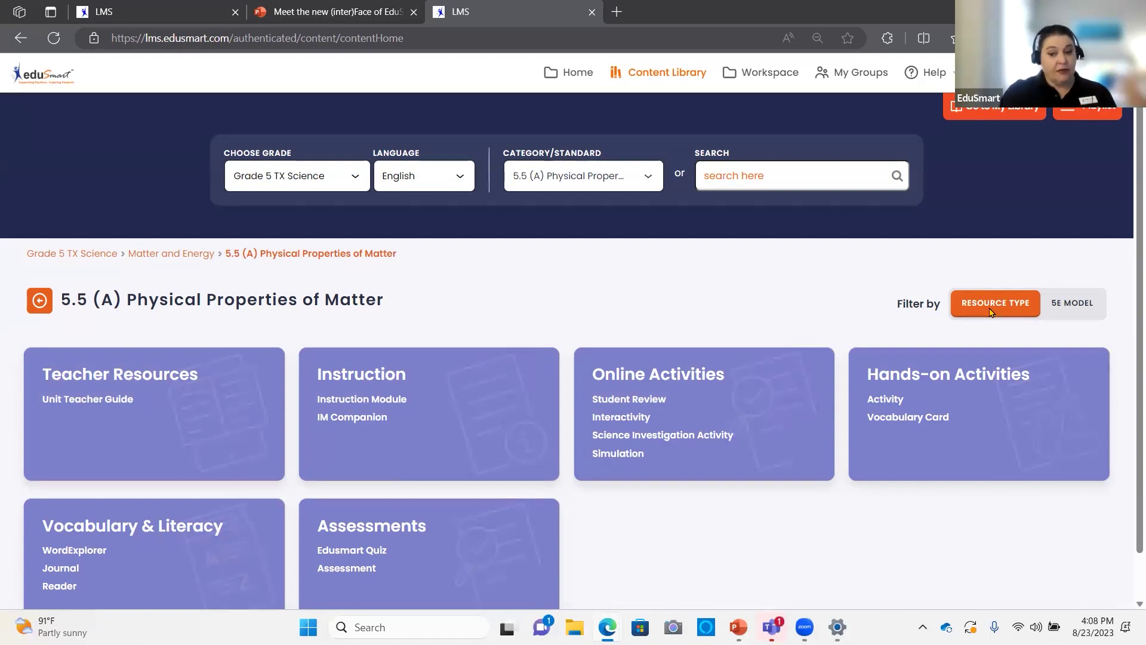
{"action": "left_click", "coordinate": [1077, 301]}
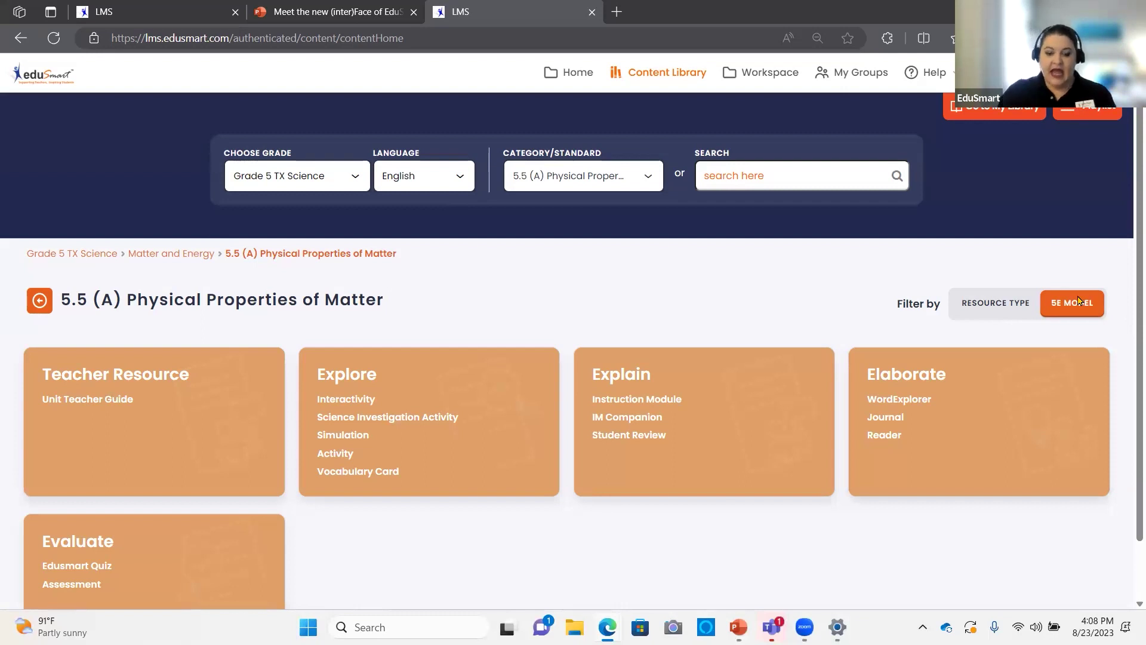
{"action": "left_click", "coordinate": [976, 302]}
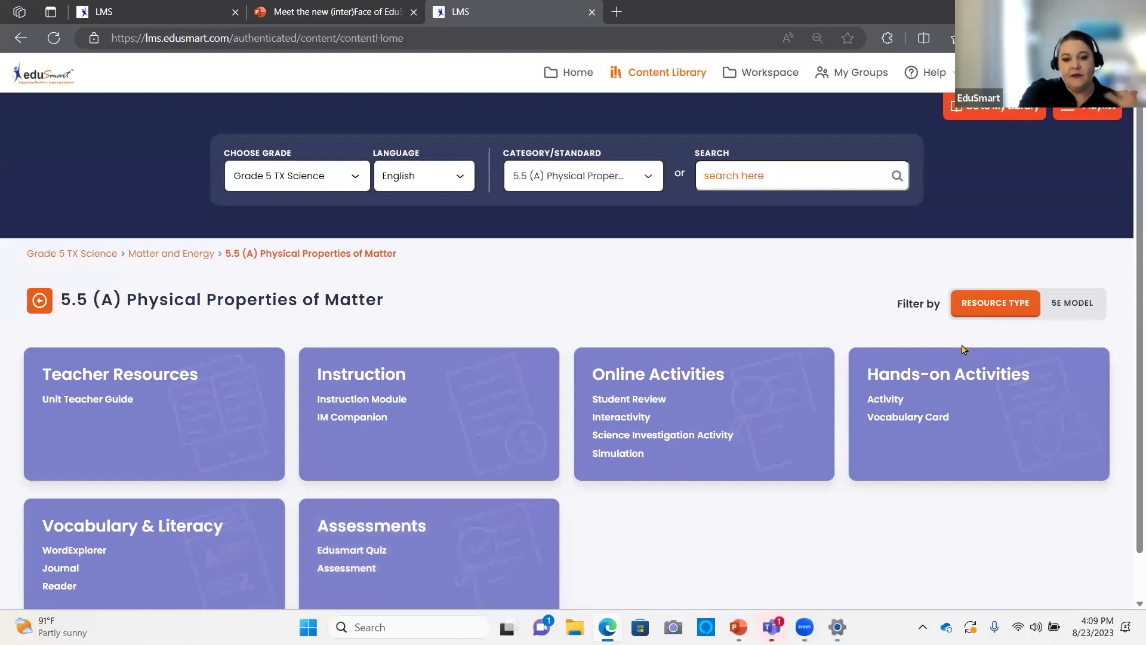
Step: Open the Physical Properties of Matter WordExplorer from the Vocabulary & Literacy resources for preview
{"action": "left_click", "coordinate": [95, 551]}
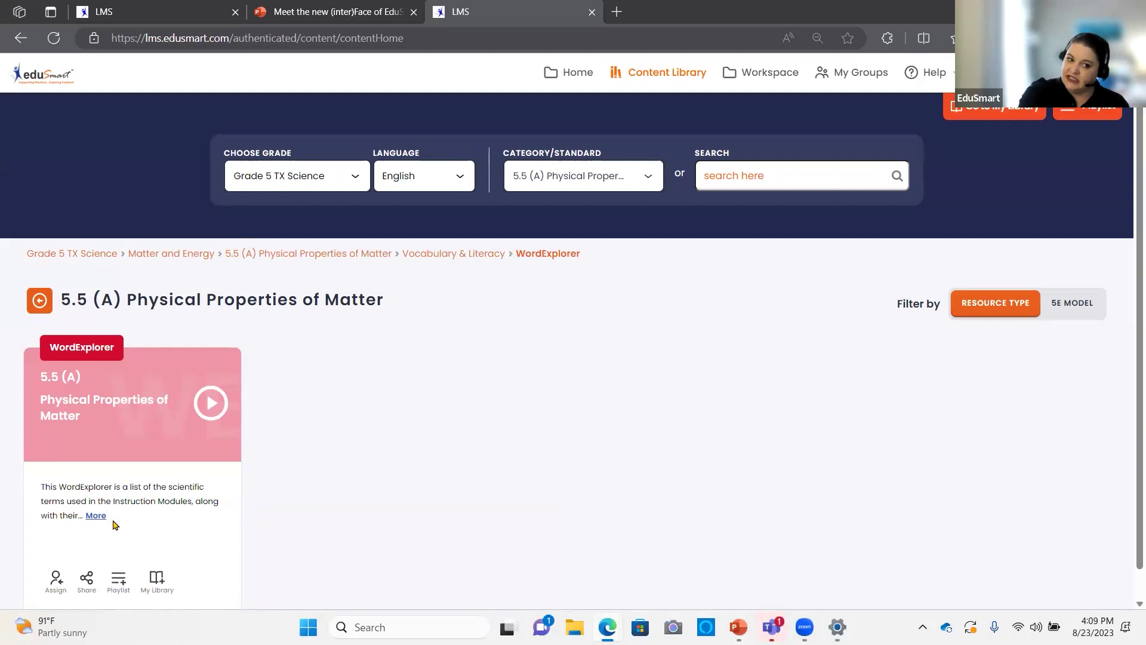
{"action": "left_click", "coordinate": [218, 409]}
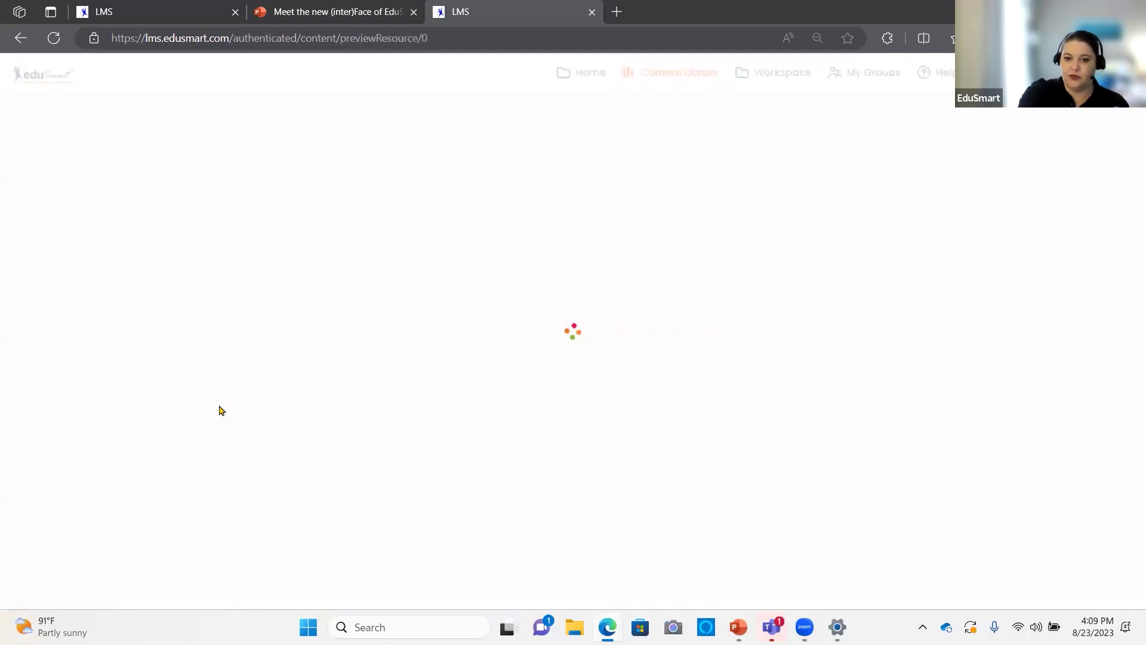
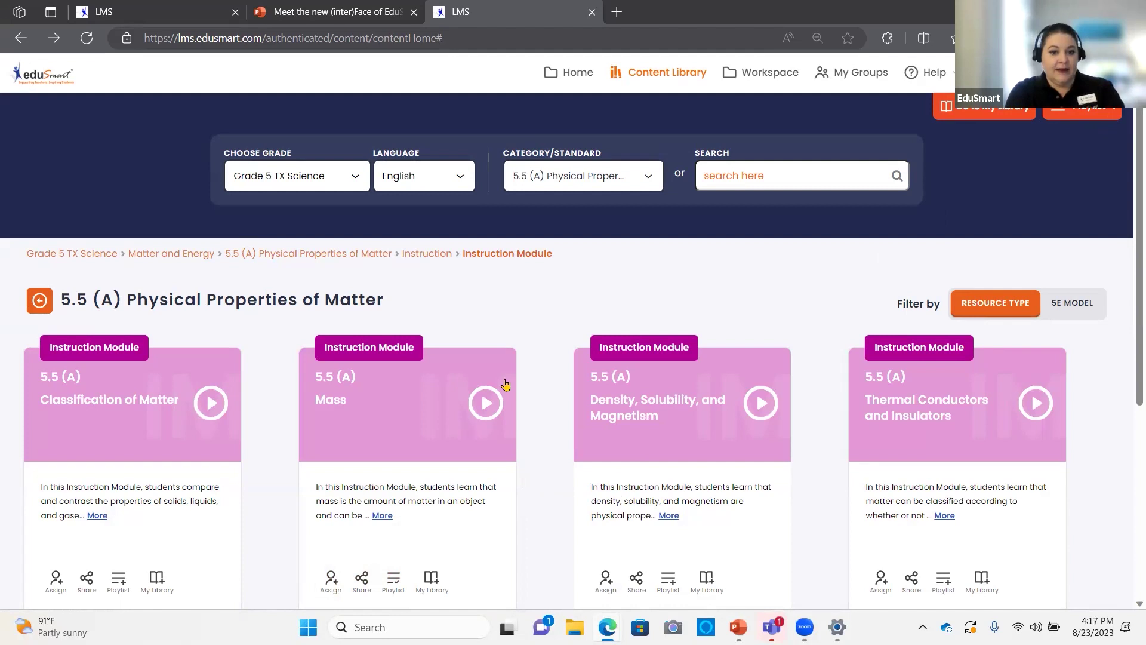
Step: Check the playlist and add the hands-on activity "Using Physical Properties to Classify Matter" to it
{"action": "left_click", "coordinate": [1080, 116]}
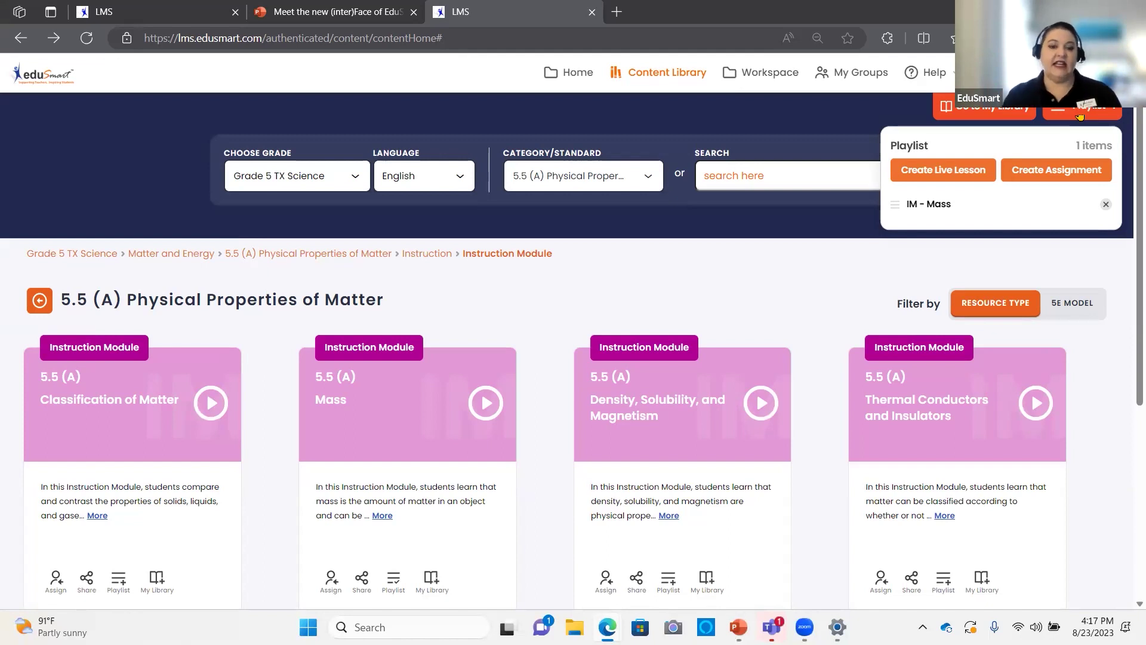
{"action": "left_click", "coordinate": [354, 255]}
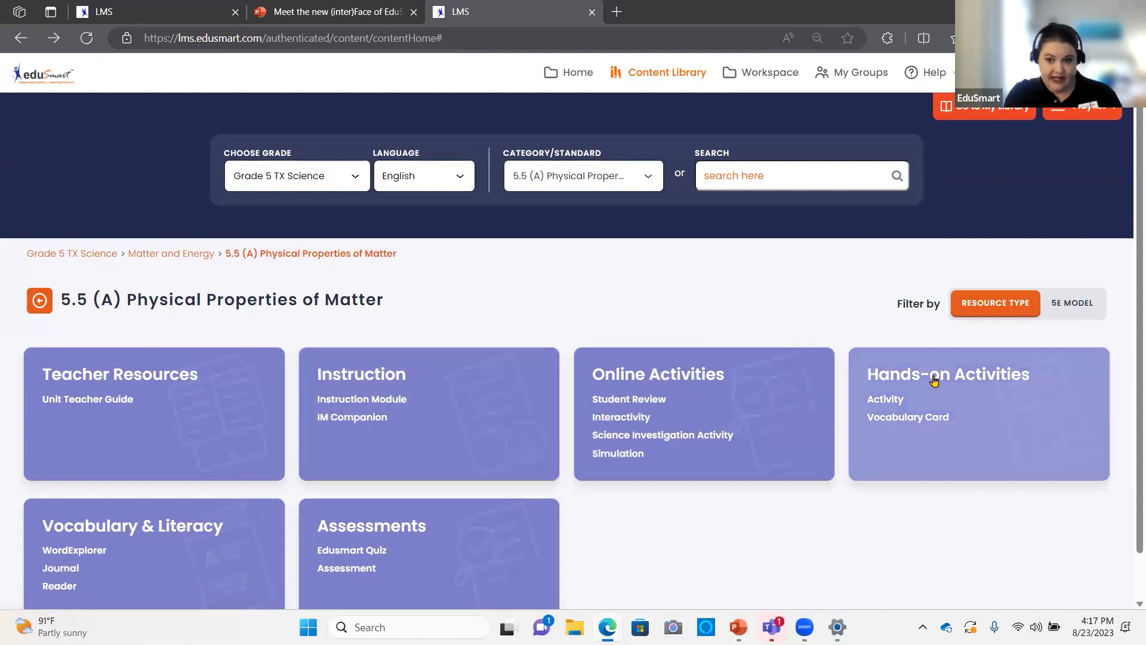
{"action": "left_click", "coordinate": [887, 400]}
{"action": "left_click", "coordinate": [395, 580]}
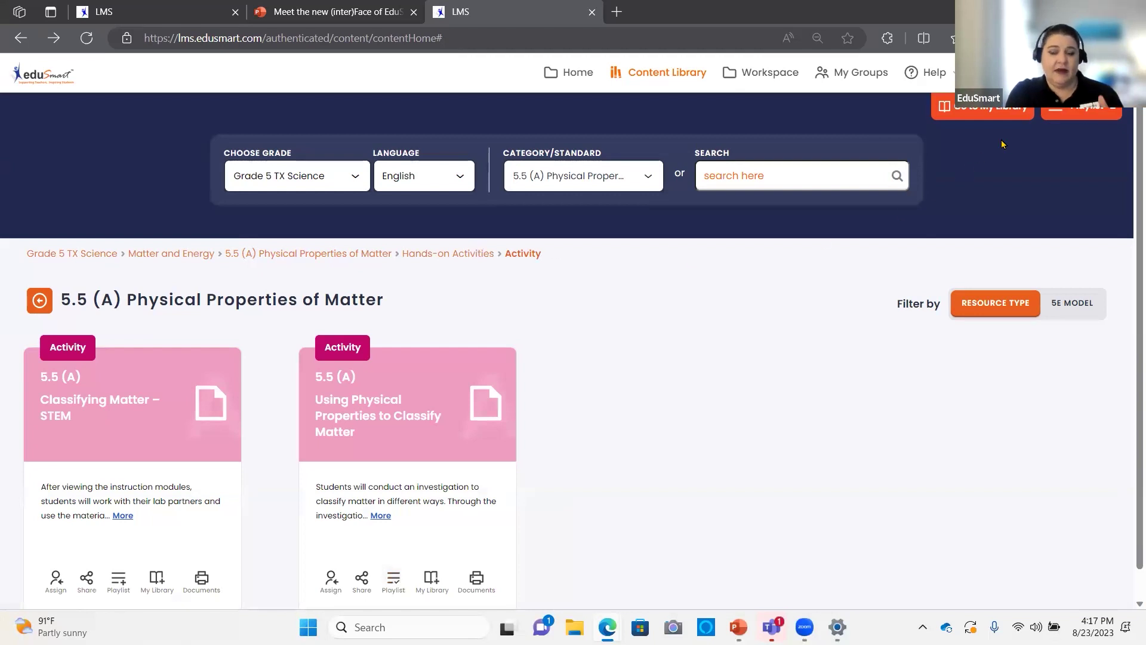
Step: Open the readers for 5.5 (A) Physical Properties of Matter and add "All That Glitters" to the playlist
{"action": "left_click", "coordinate": [346, 253]}
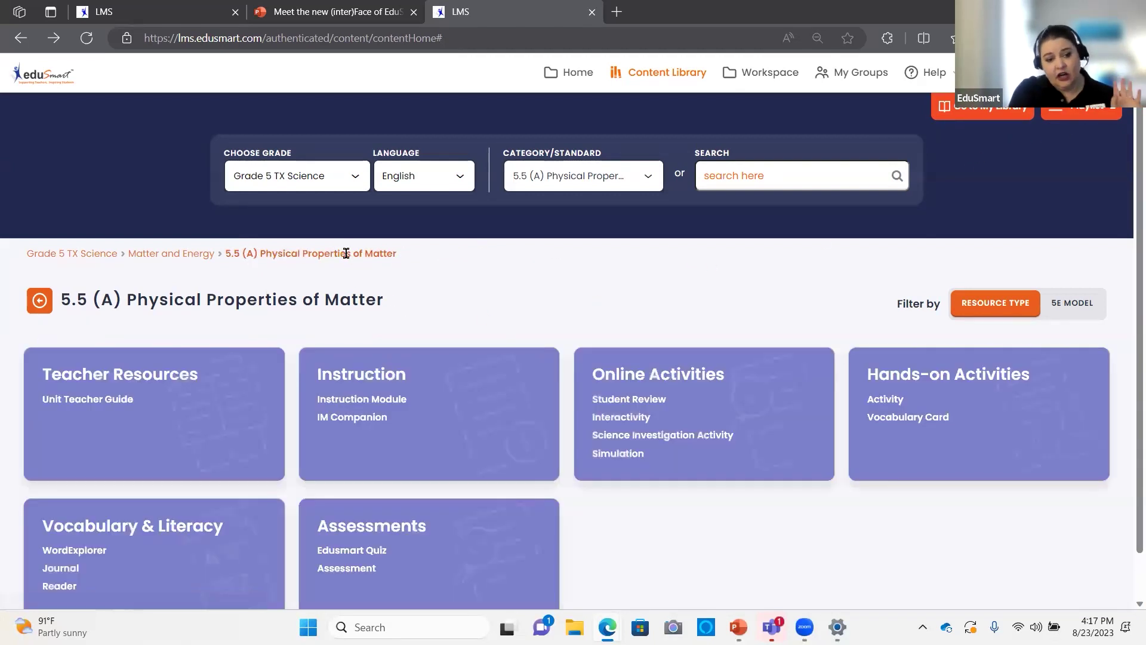
{"action": "left_click", "coordinate": [60, 586]}
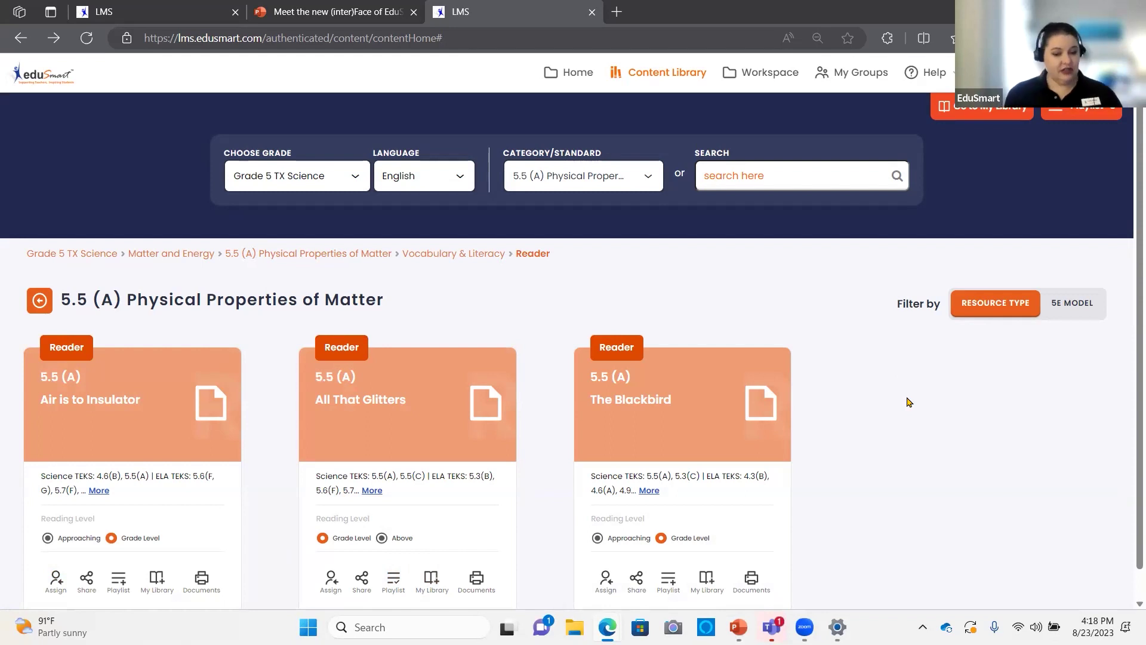
Step: Create a live lesson plan from the playlist and set its subunit to 5.5 (A) Physical Properties of Matter
{"action": "left_click", "coordinate": [1082, 116]}
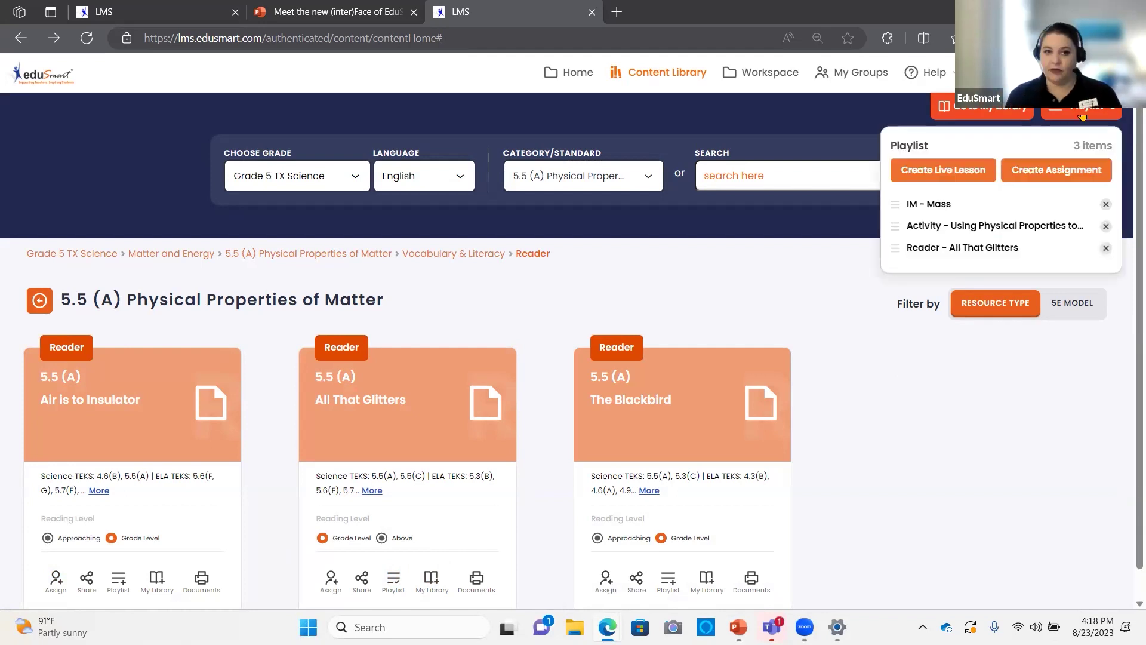
{"action": "left_click", "coordinate": [959, 176]}
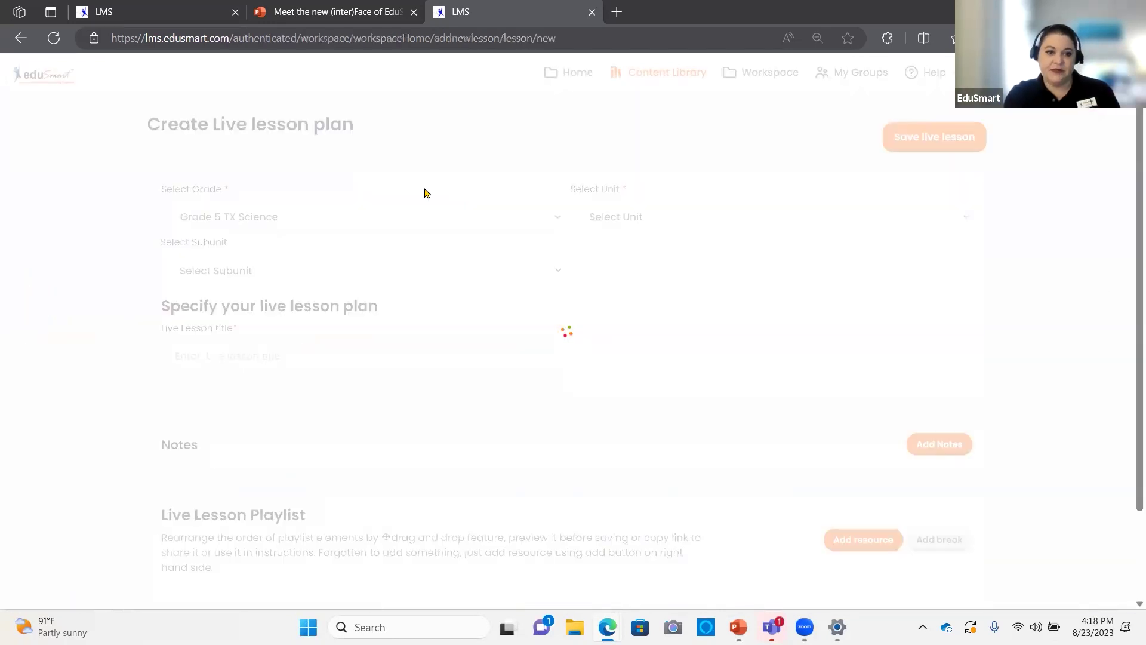
{"action": "left_click", "coordinate": [264, 267]}
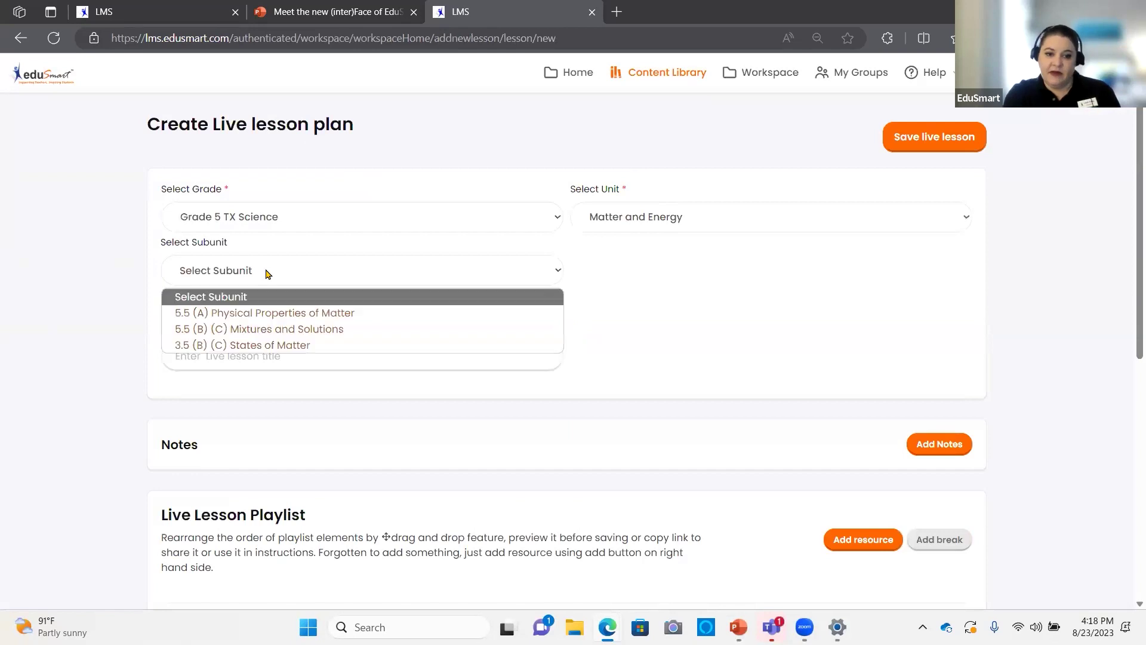
{"action": "left_click", "coordinate": [275, 312]}
Step: Title the live lesson "Practice for Matter - unit 1 week 08/31/2023", adapting the saved title "Practice for Matter - Week 2 - IM, GL, QZ"
{"action": "left_click", "coordinate": [360, 357]}
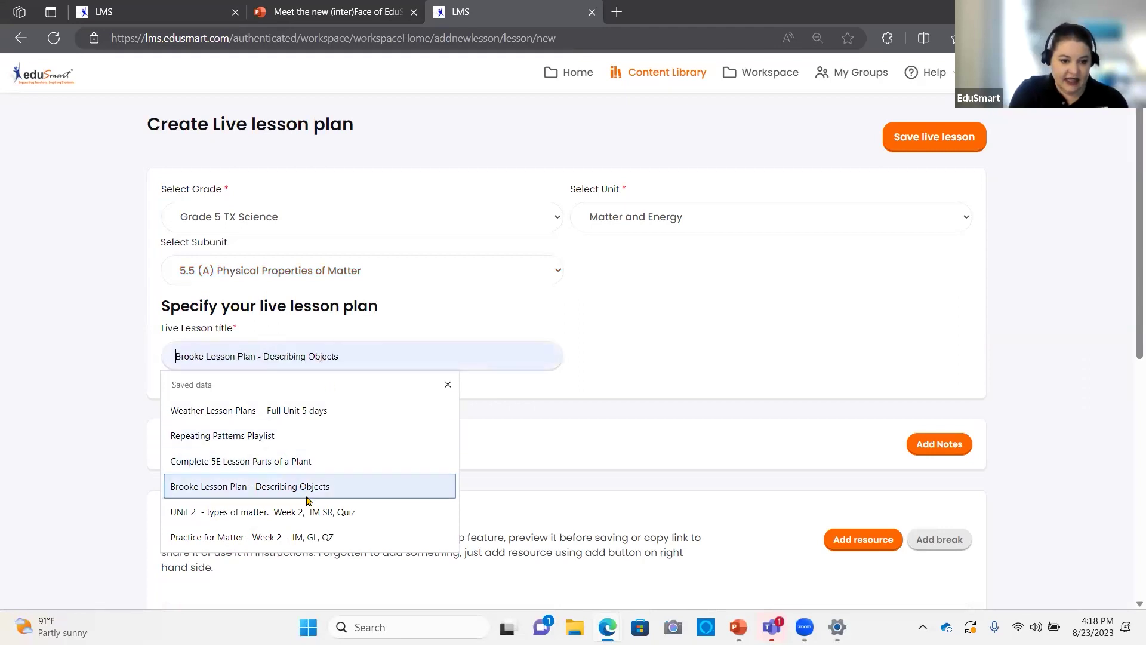
{"action": "left_click", "coordinate": [296, 536]}
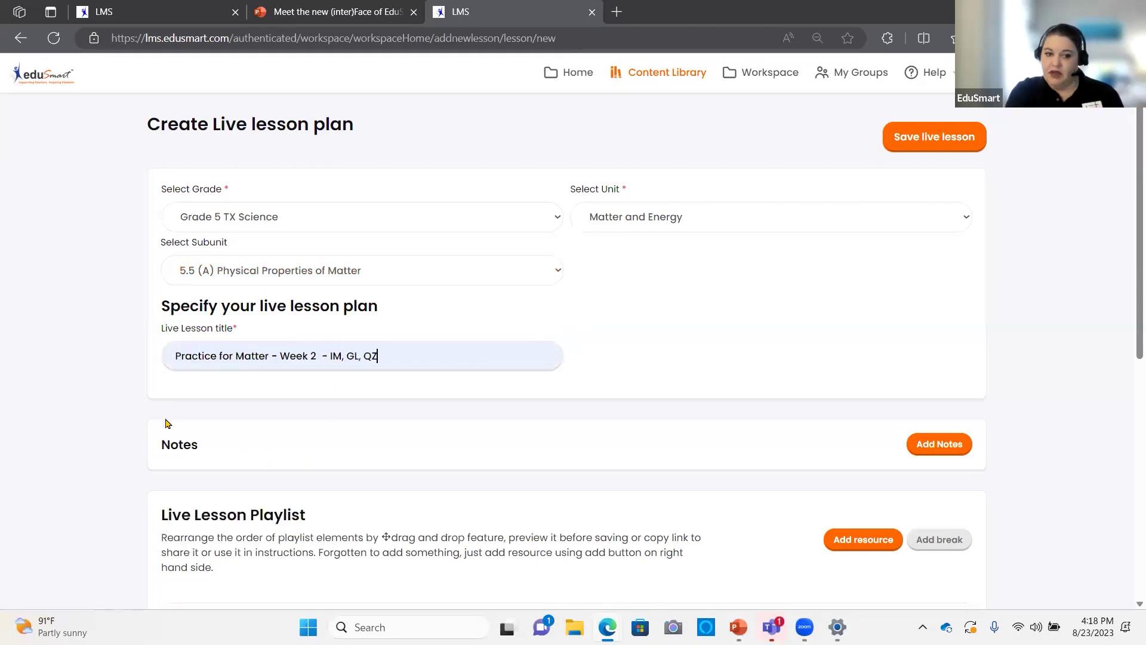
{"action": "left_click_drag", "start_coordinate": [404, 356], "coordinate": [276, 354]}
{"action": "key", "text": "BackSpace"}
{"action": "type", "text": "unit 1 wee"}
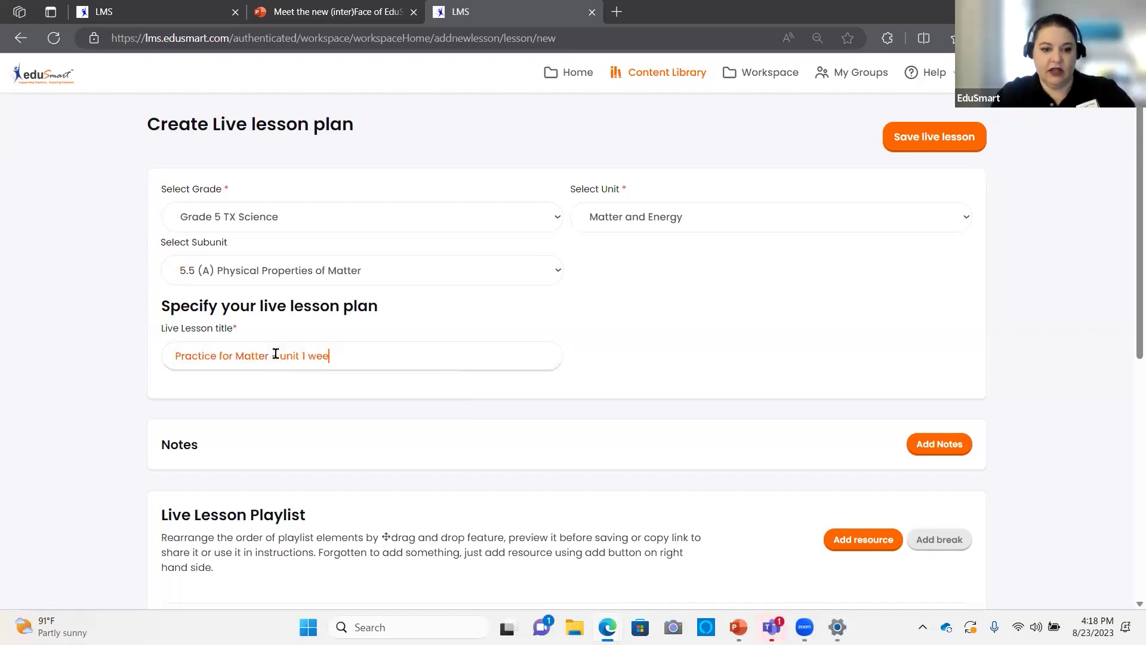
{"action": "type", "text": "k 08/31/2023"}
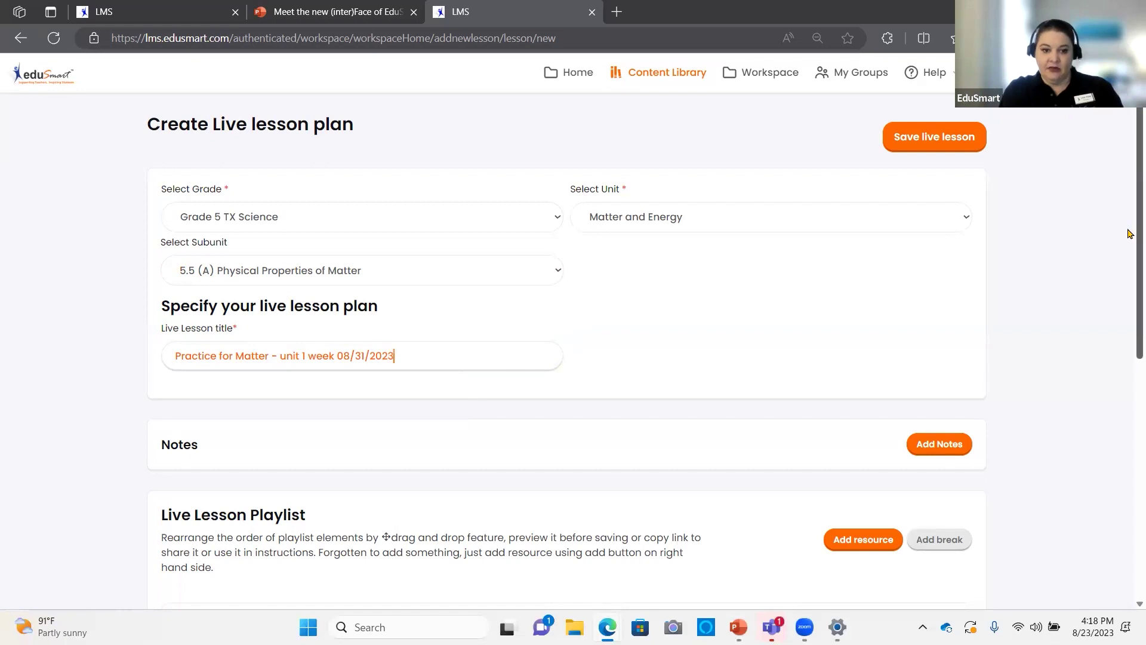
Step: Move the reader "All That Glitters" to first place in the live lesson playlist and save the live lesson
{"action": "scroll", "coordinate": [810, 457], "scroll_direction": "down", "scroll_amount": 7}
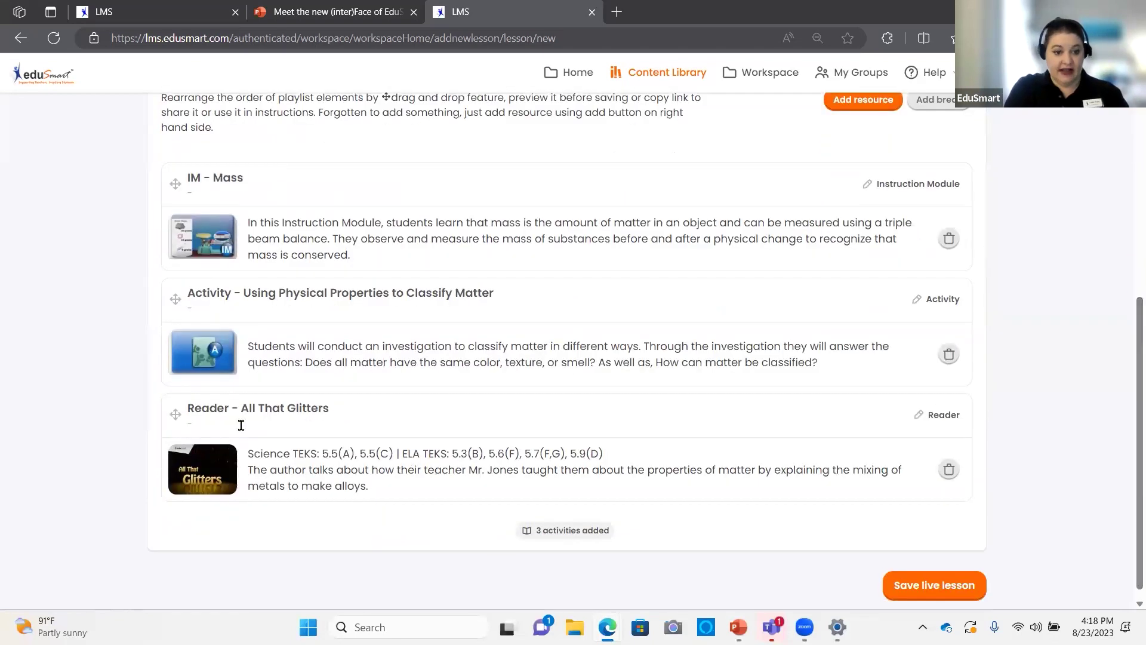
{"action": "left_click_drag", "start_coordinate": [175, 413], "coordinate": [174, 177]}
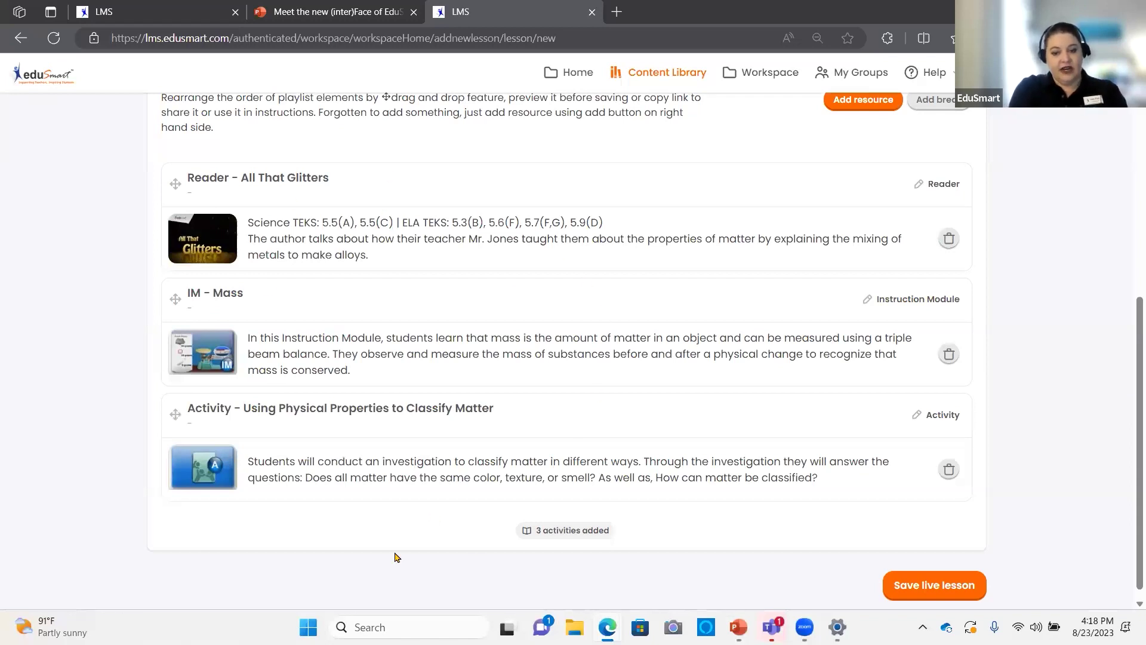
{"action": "left_click", "coordinate": [933, 588]}
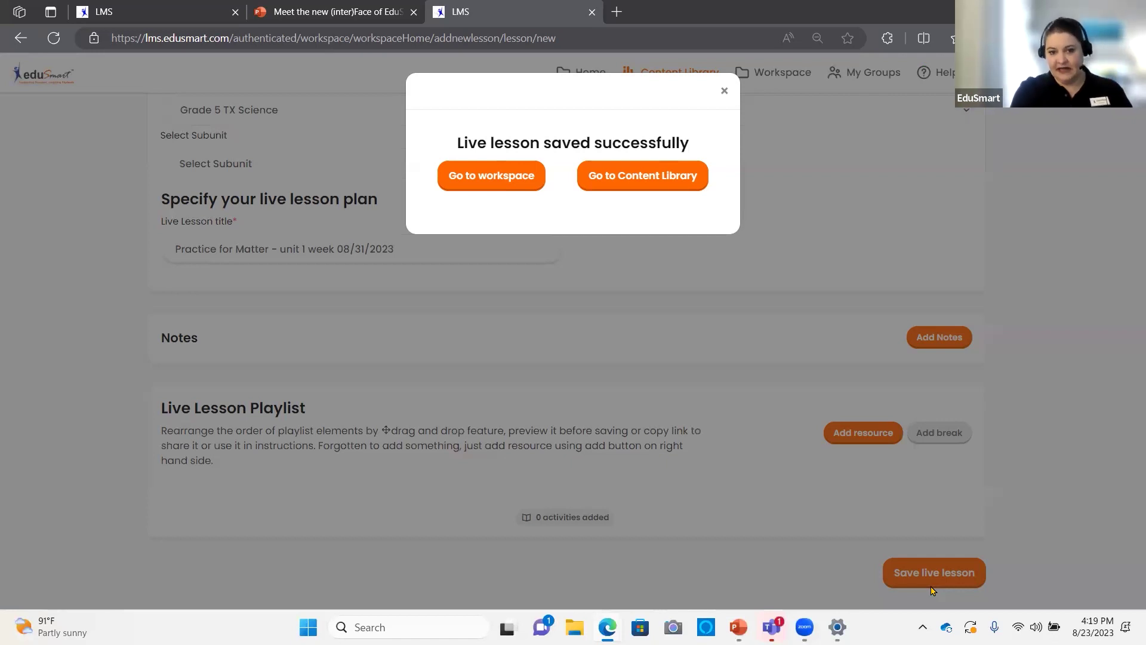
Step: Start the live lesson "Practice for Matter - unit 1 week 08/31/2023" from the workspace and return to the Live Lessons list
{"action": "left_click", "coordinate": [521, 178]}
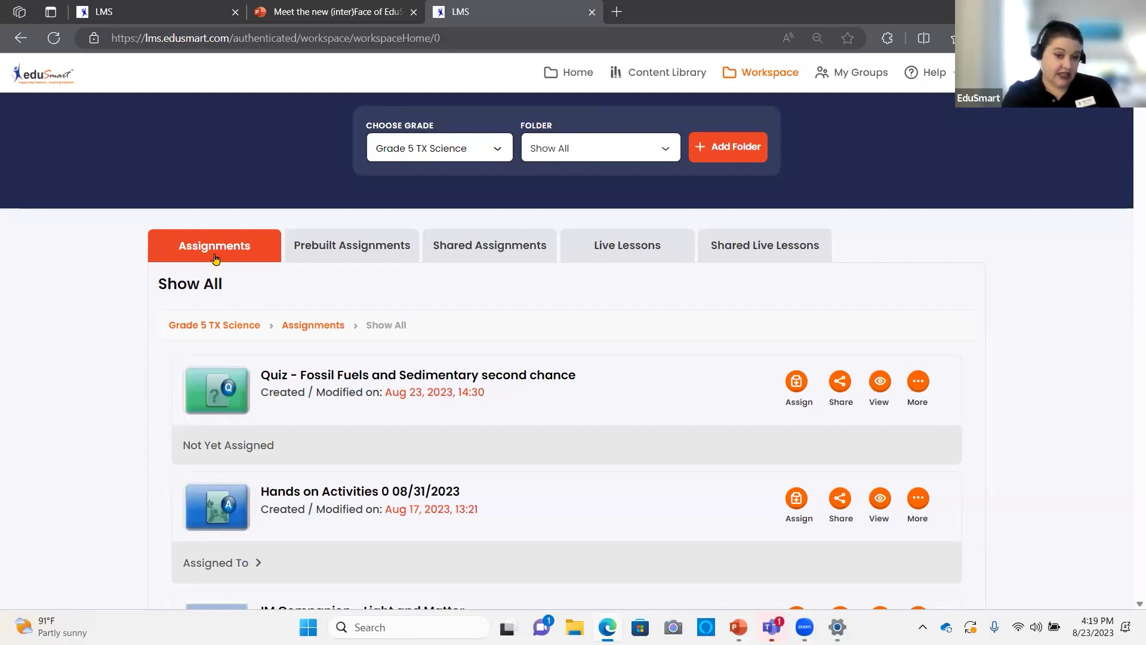
{"action": "left_click", "coordinate": [637, 246]}
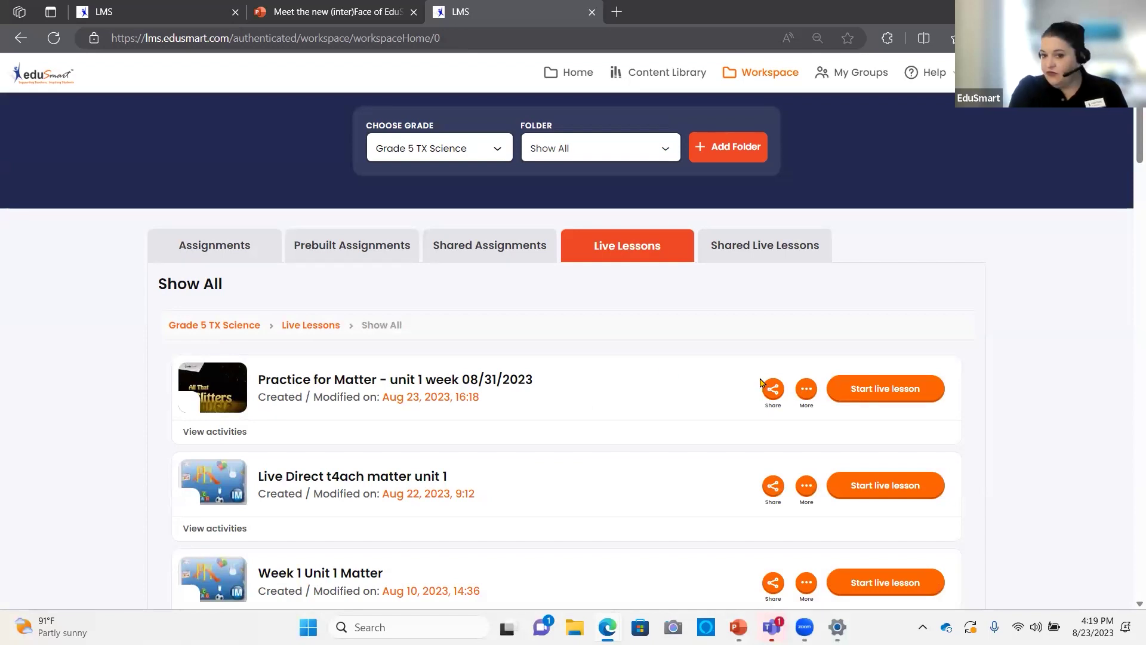
{"action": "left_click", "coordinate": [876, 383]}
{"action": "key", "text": "ctrl+shift+Tab"}
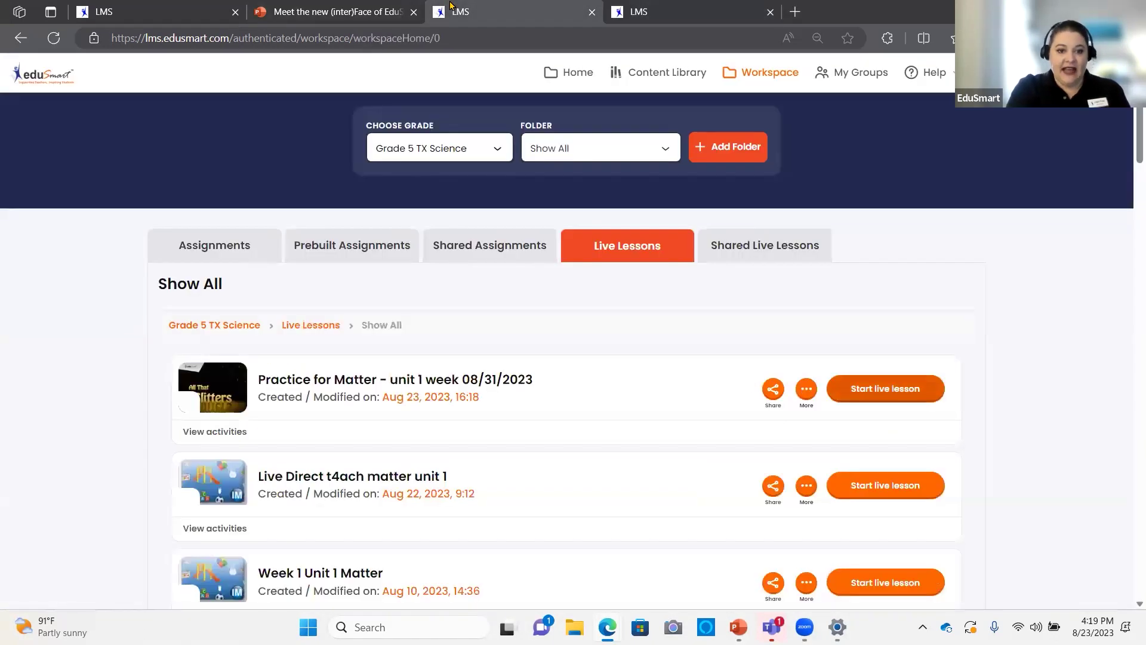
Step: Check the additional actions available for the assignment "Quiz - Fossil Fuels and Sedimentary second chance"
{"action": "left_click", "coordinate": [210, 253]}
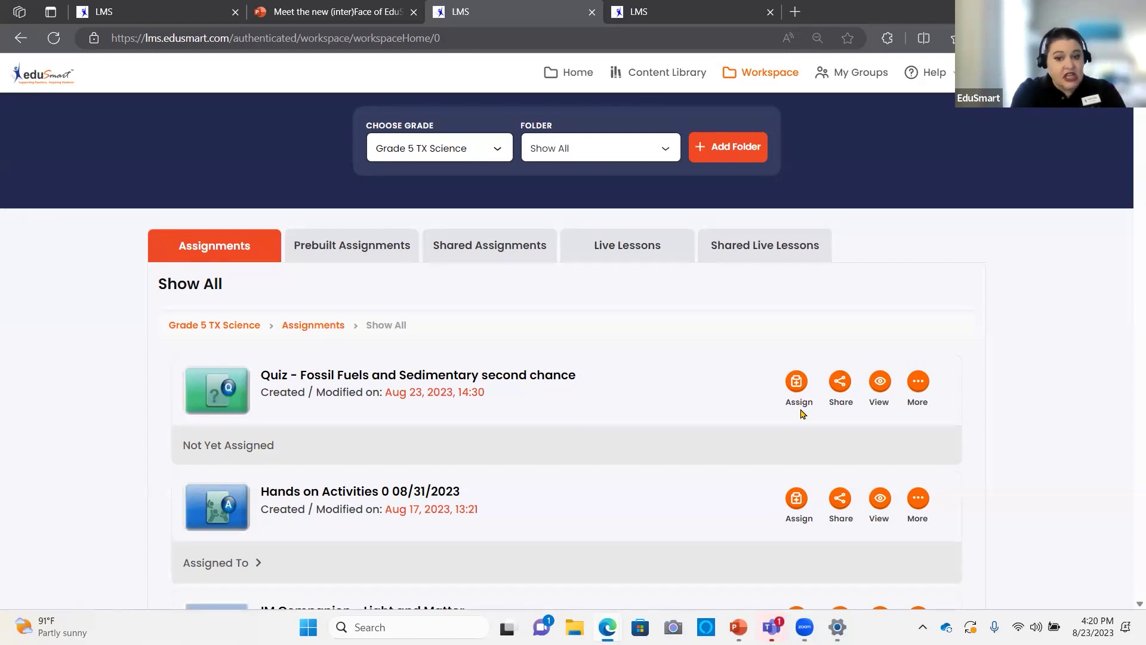
{"action": "left_click", "coordinate": [916, 385]}
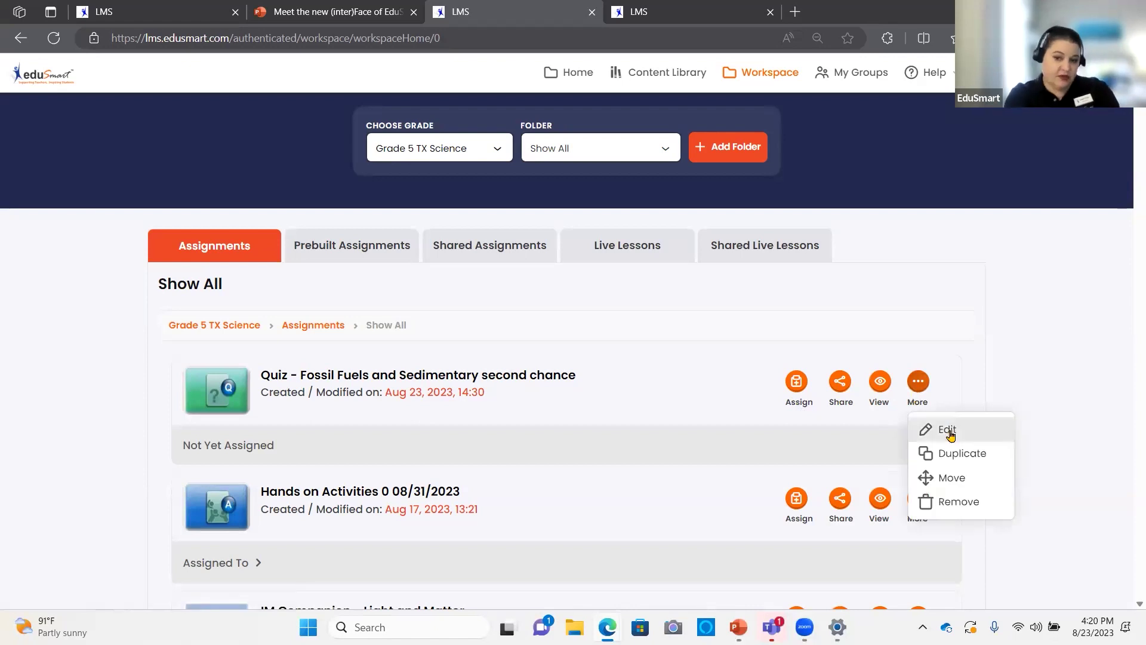
{"action": "left_click", "coordinate": [1104, 251]}
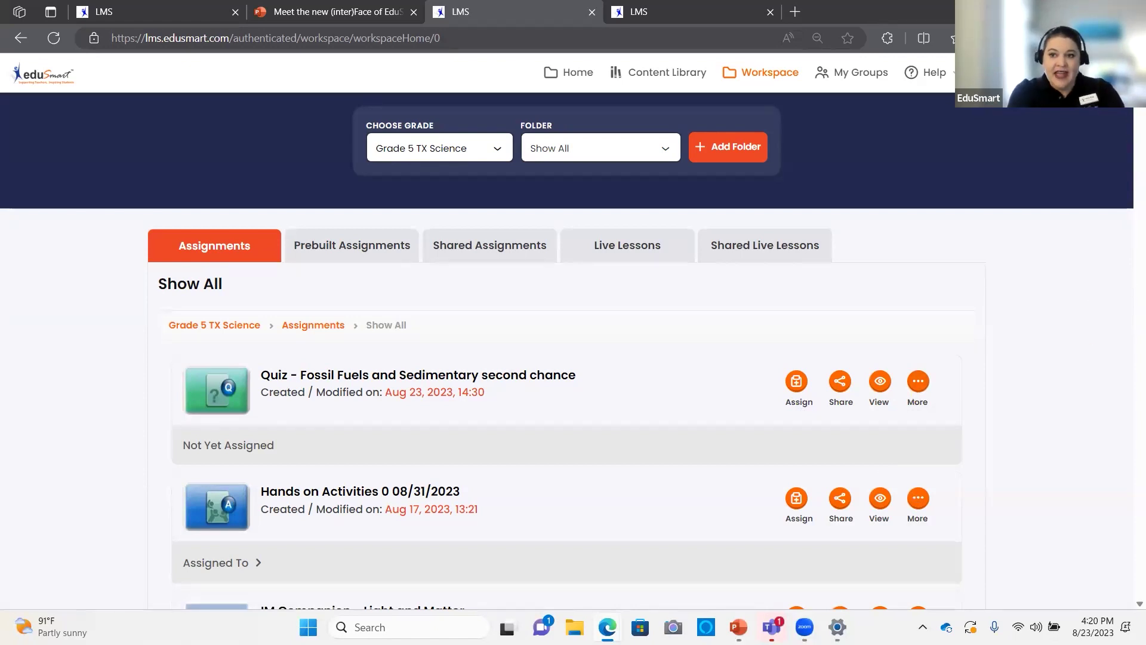
Step: Review who "Hands on Activities 0 08/31/2023" and "IM Companion - Light and Matter" are assigned to, including the members of the Advanced ELL group
{"action": "scroll", "coordinate": [489, 294], "scroll_direction": "down", "scroll_amount": 3}
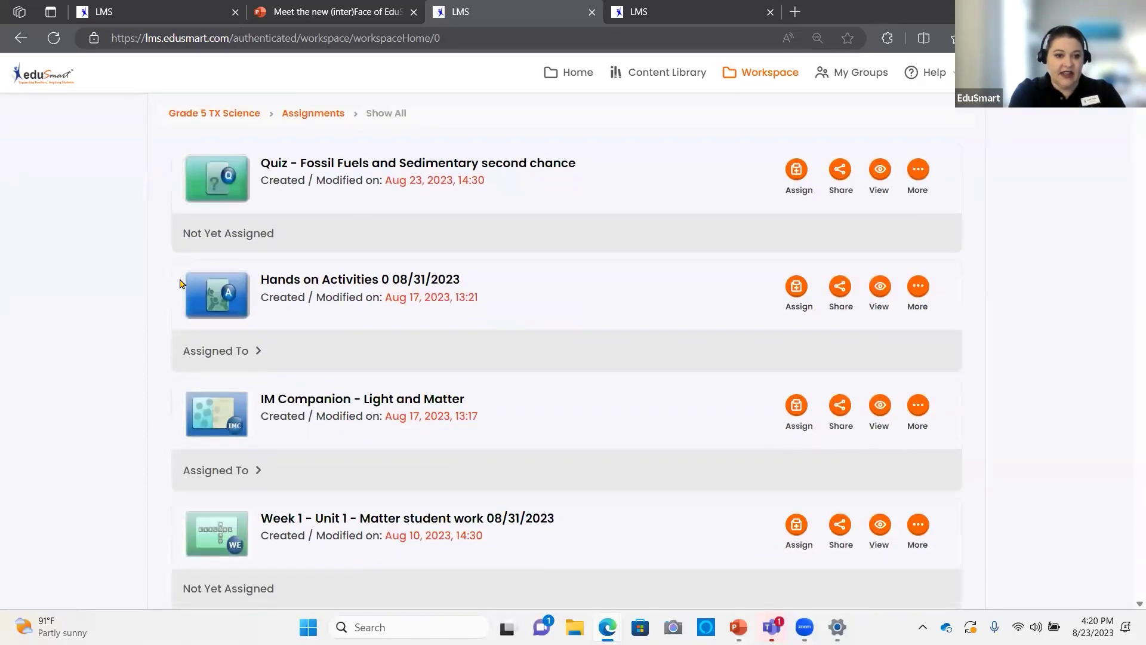
{"action": "left_click", "coordinate": [221, 353]}
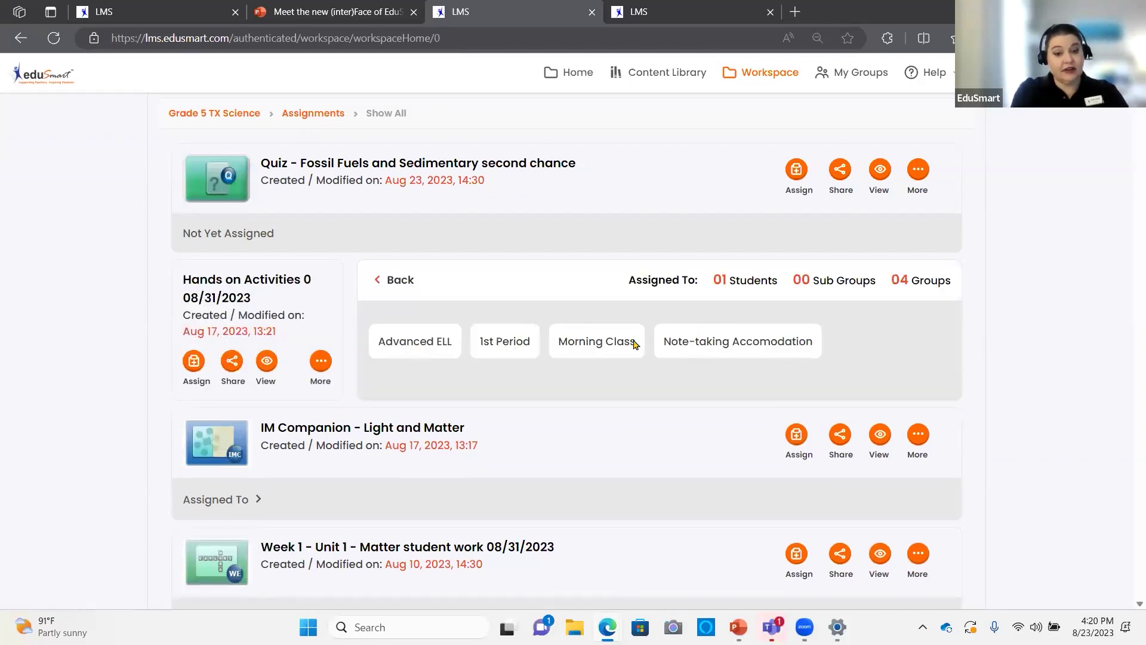
{"action": "left_click", "coordinate": [426, 345]}
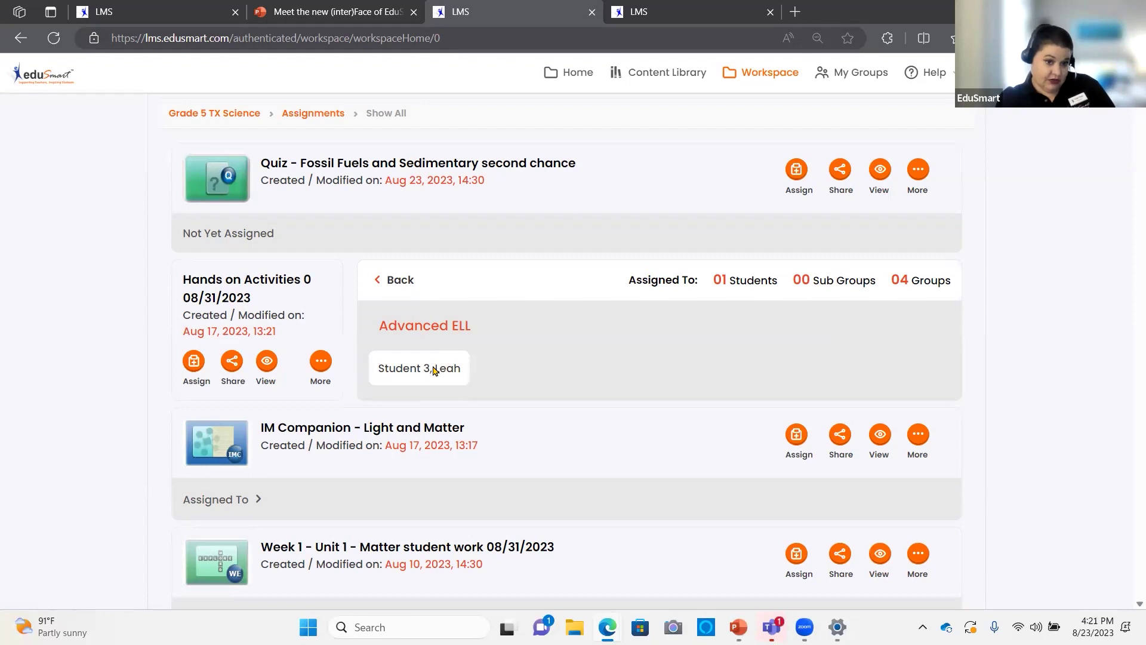
{"action": "left_click", "coordinate": [397, 282]}
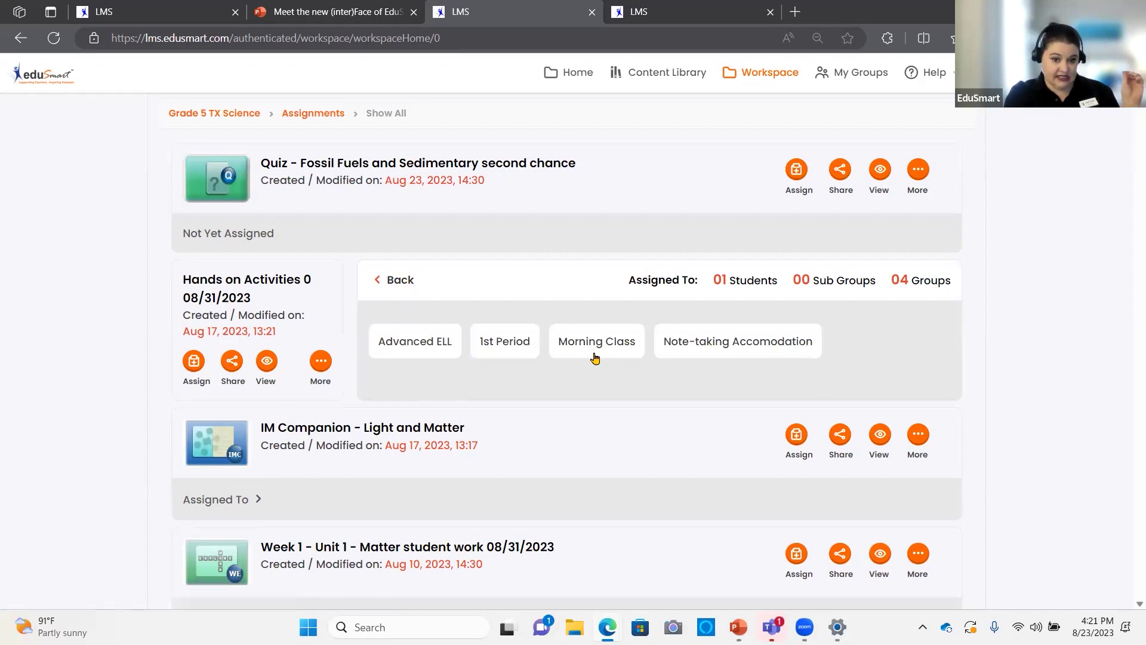
{"action": "left_click", "coordinate": [218, 506]}
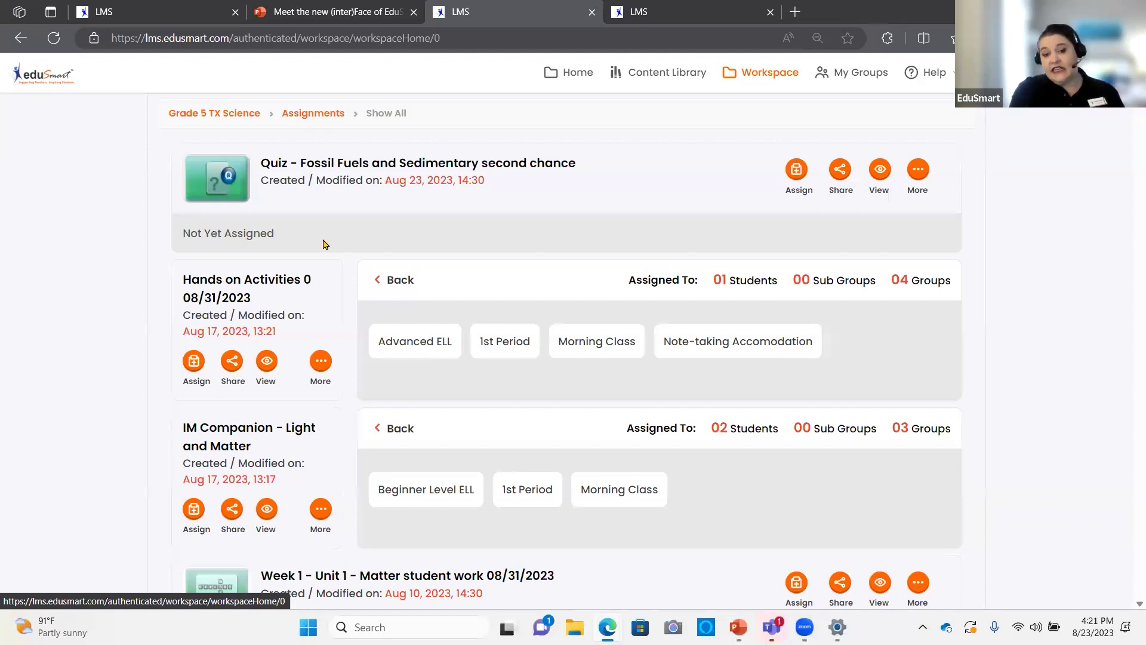
{"action": "left_click", "coordinate": [399, 351]}
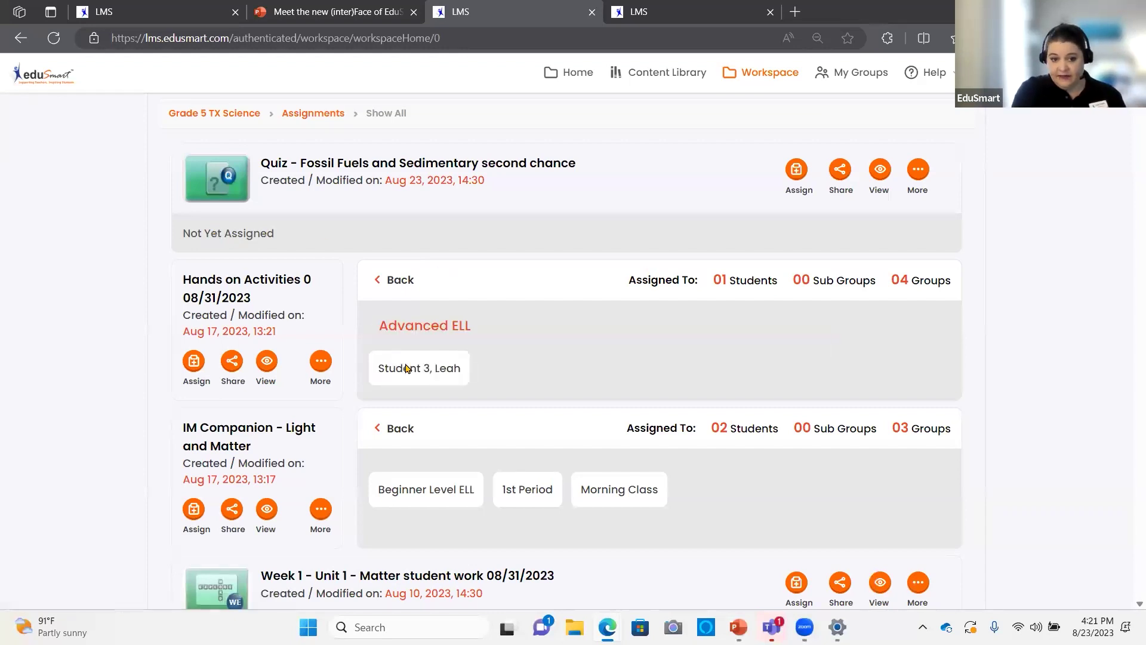
{"action": "left_click_drag", "start_coordinate": [429, 368], "coordinate": [433, 325]}
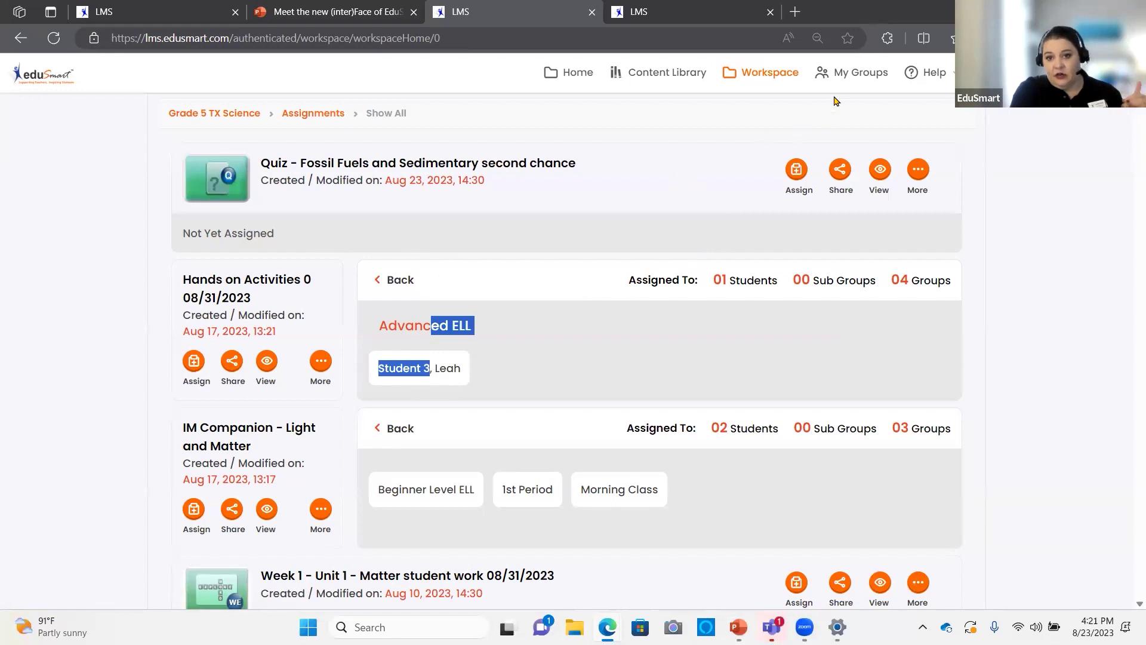
{"action": "left_click", "coordinate": [1010, 323]}
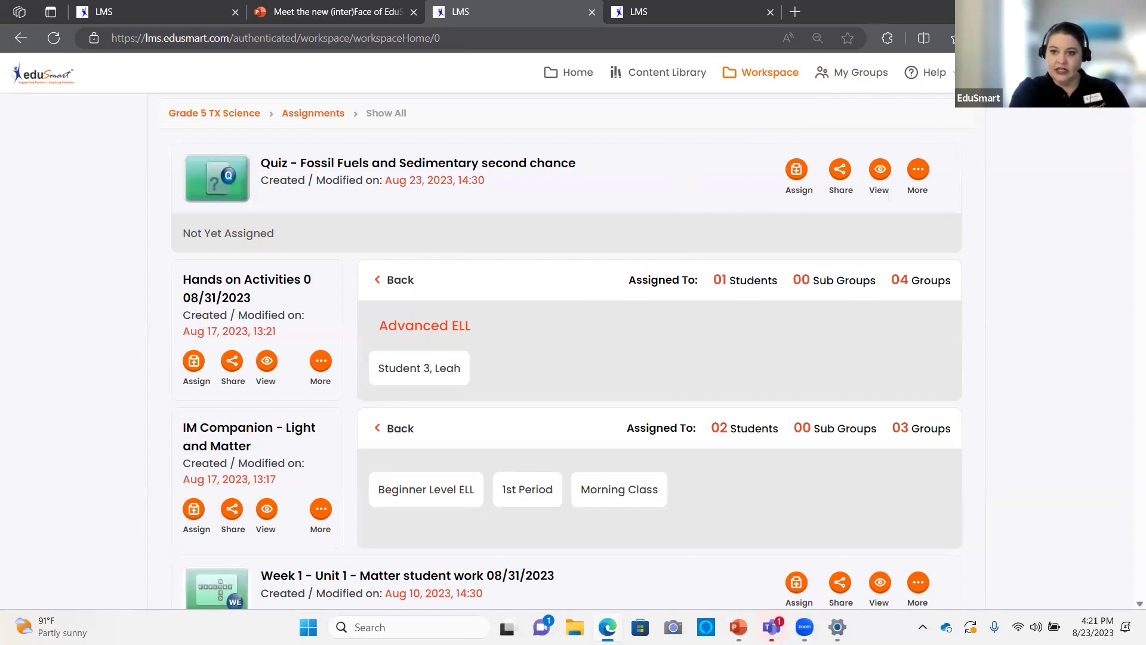
Step: Review the prebuilt assignments and the assigning options of the first Learn It assignment, ending back on the Assignments list
{"action": "scroll", "coordinate": [567, 358], "scroll_direction": "up", "scroll_amount": 3}
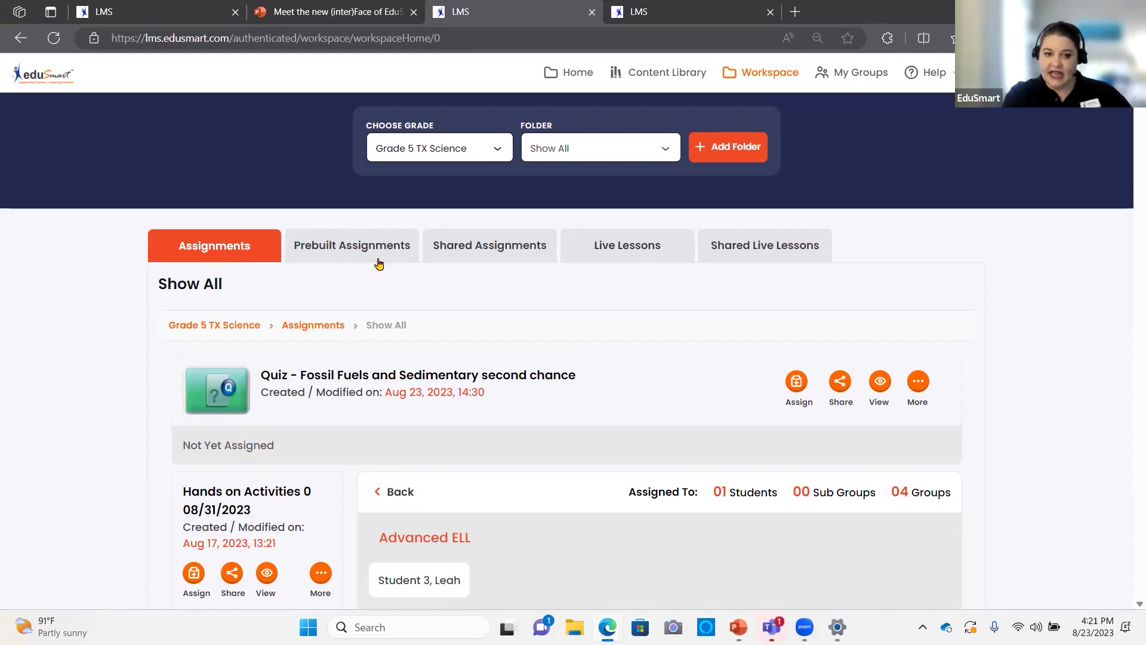
{"action": "left_click", "coordinate": [352, 252]}
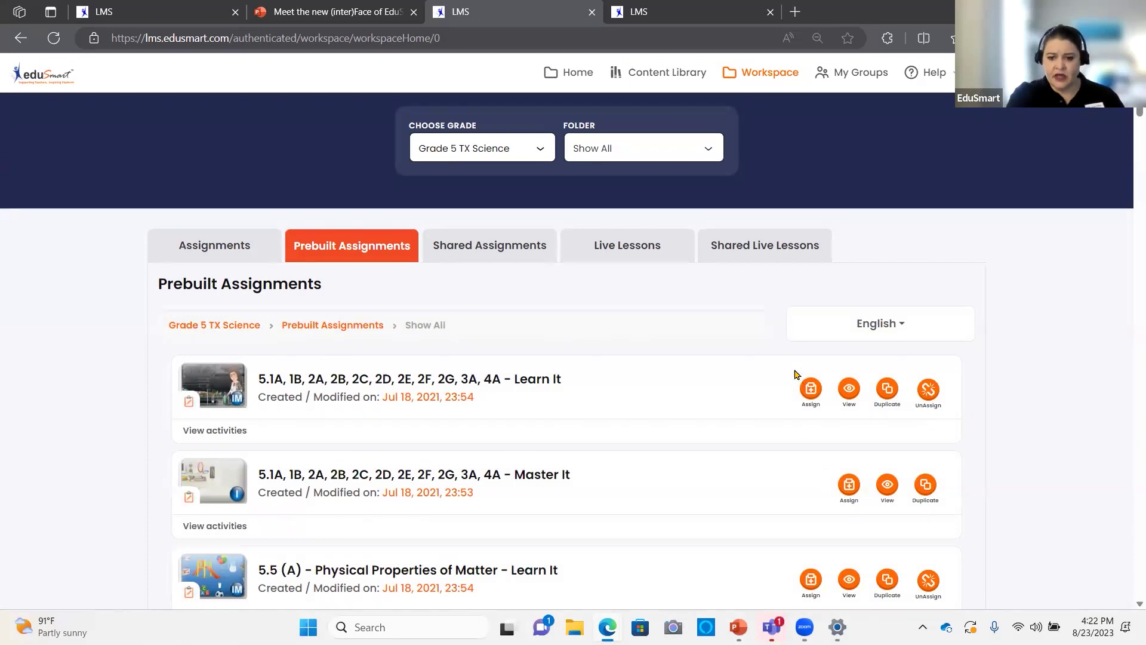
{"action": "left_click", "coordinate": [811, 391]}
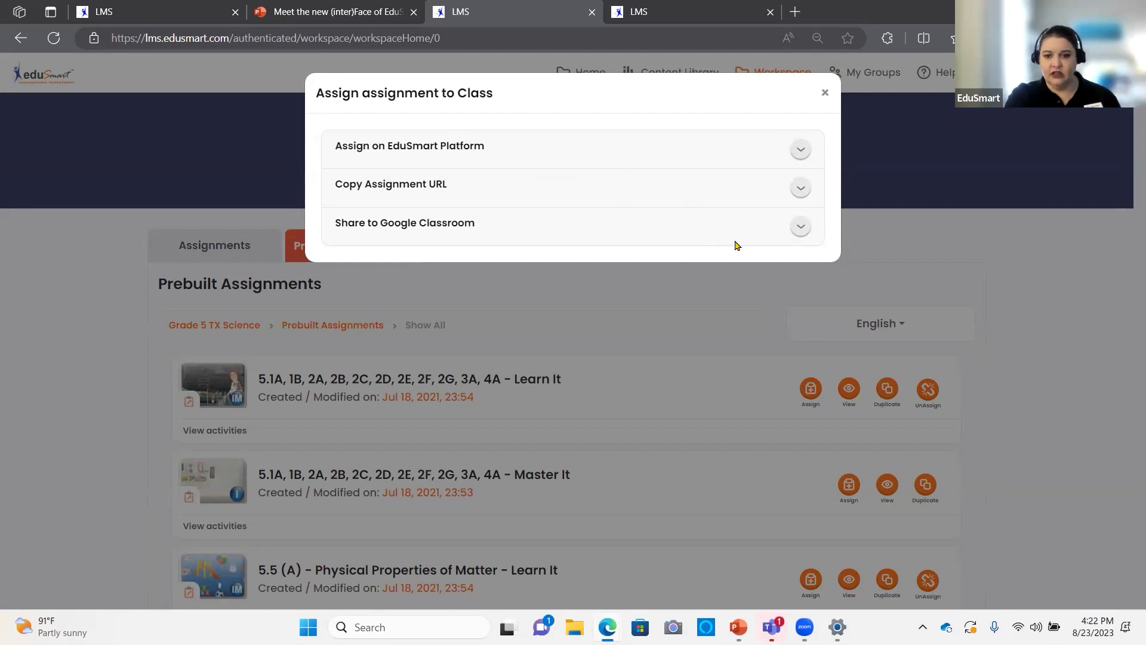
{"action": "left_click", "coordinate": [944, 283]}
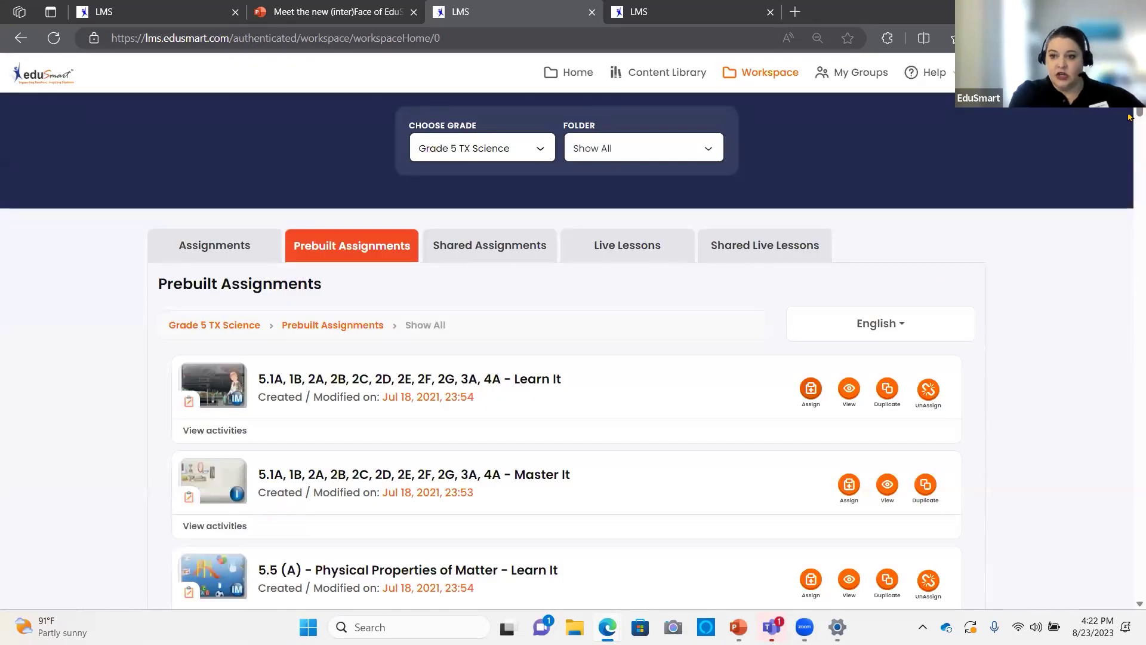
{"action": "scroll", "coordinate": [567, 350], "scroll_direction": "down", "scroll_amount": 7}
{"action": "scroll", "coordinate": [567, 351], "scroll_direction": "up", "scroll_amount": 7}
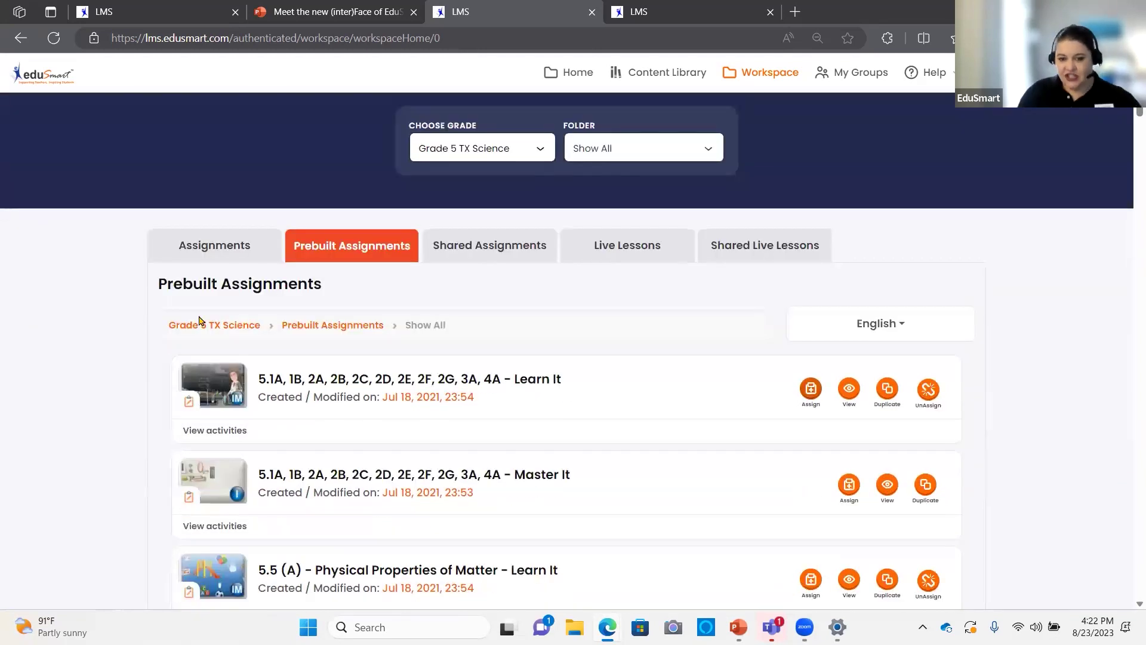
{"action": "left_click", "coordinate": [212, 249]}
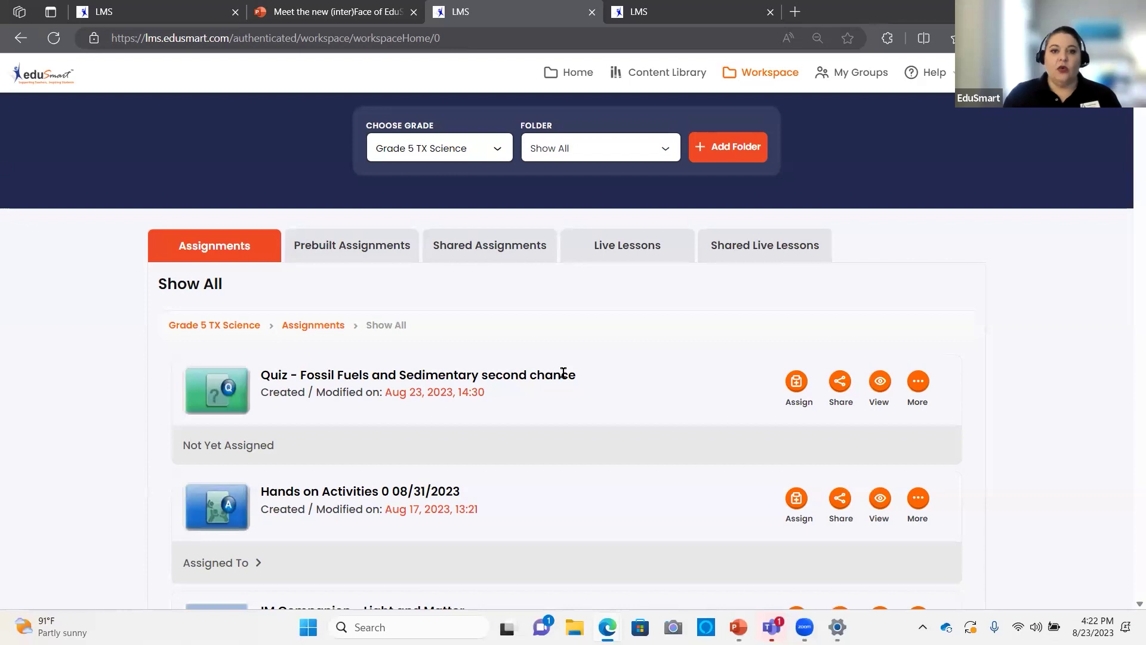
Step: Switch to the "Meet the new (inter)Face of EduSmart! Webinar" presentation in PowerPoint and show slide 13, "Assessment types in EduSmart"
{"action": "left_click", "coordinate": [308, 6]}
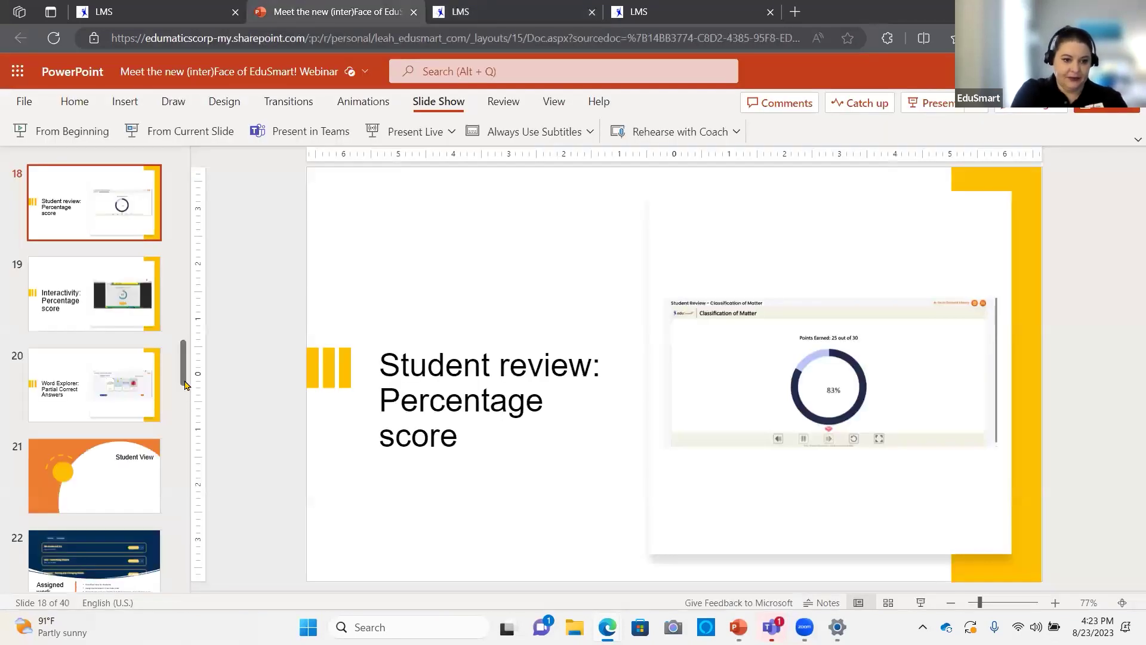
{"action": "left_click_drag", "start_coordinate": [184, 385], "coordinate": [183, 298]}
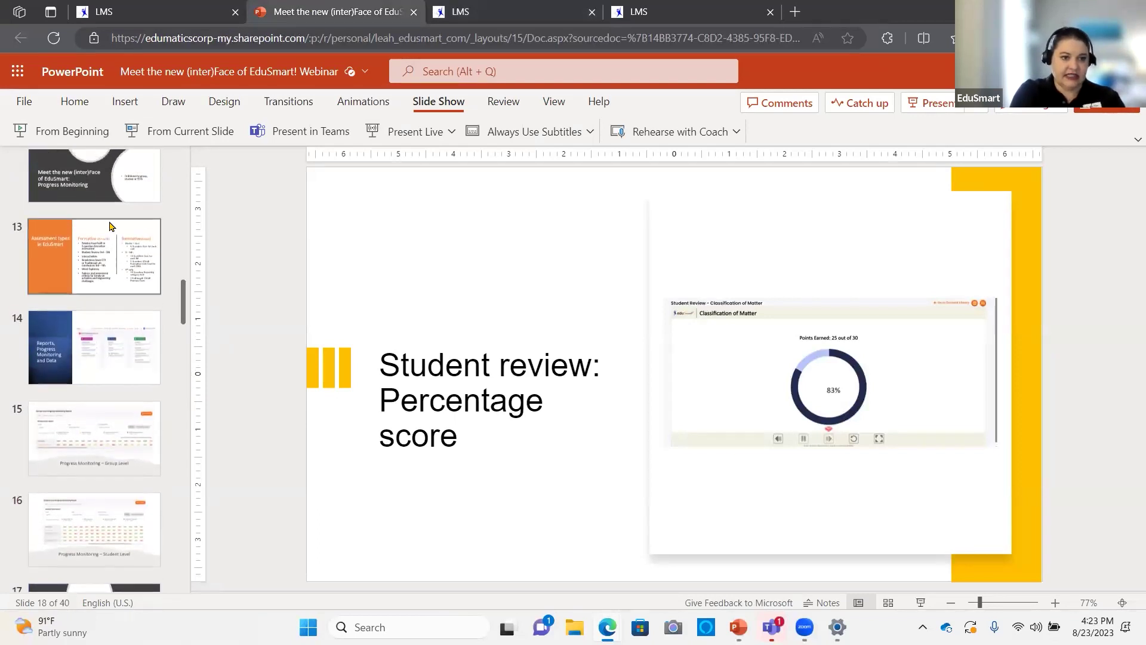
{"action": "left_click", "coordinate": [78, 244]}
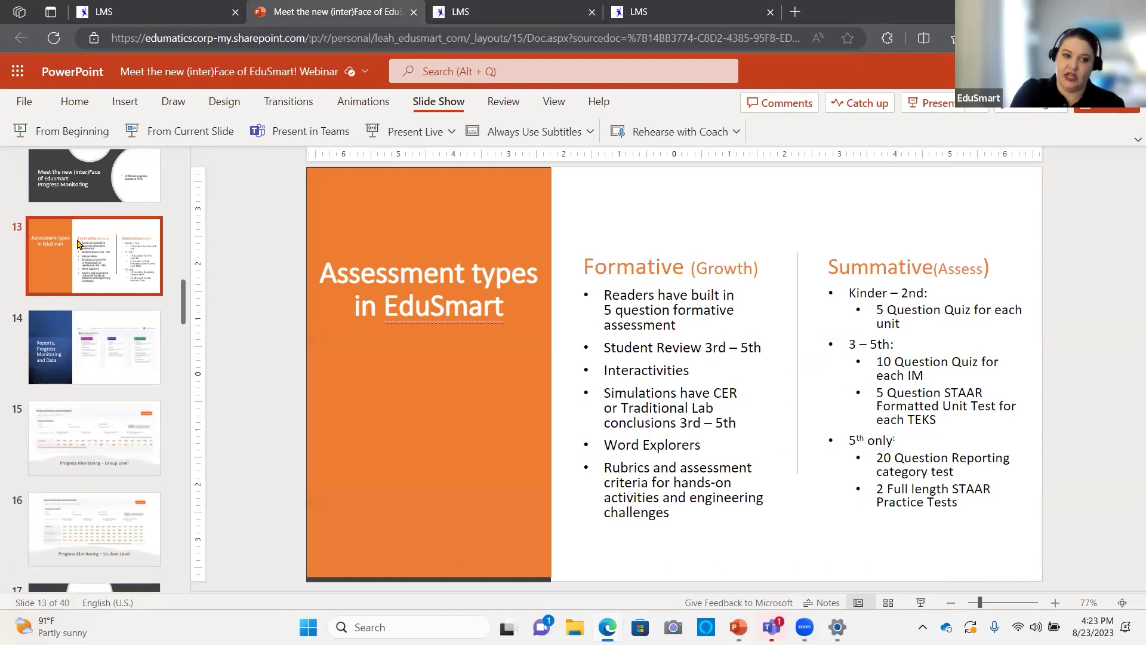